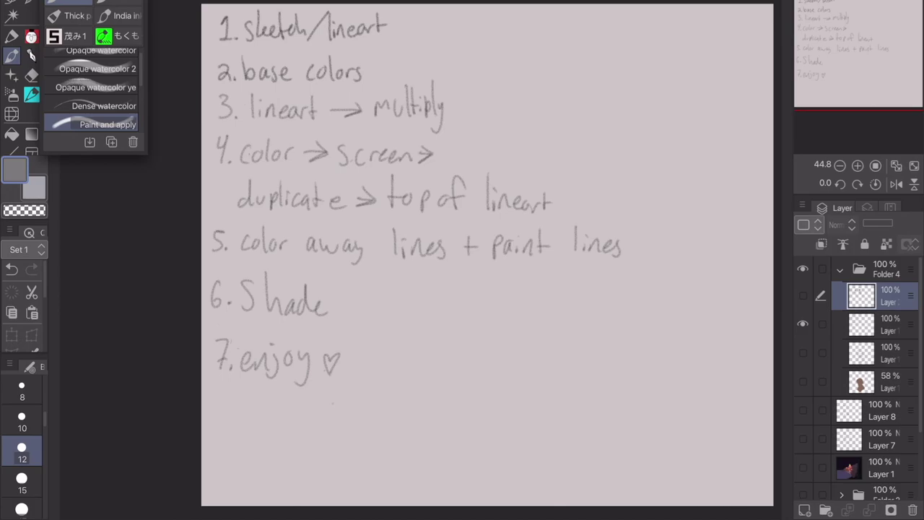
Hide the handwritten notes layer and show the sketch layer together with the brown base silhouette layer
{"action": "left_click", "coordinate": [803, 324]}
{"action": "left_click", "coordinate": [803, 353]}
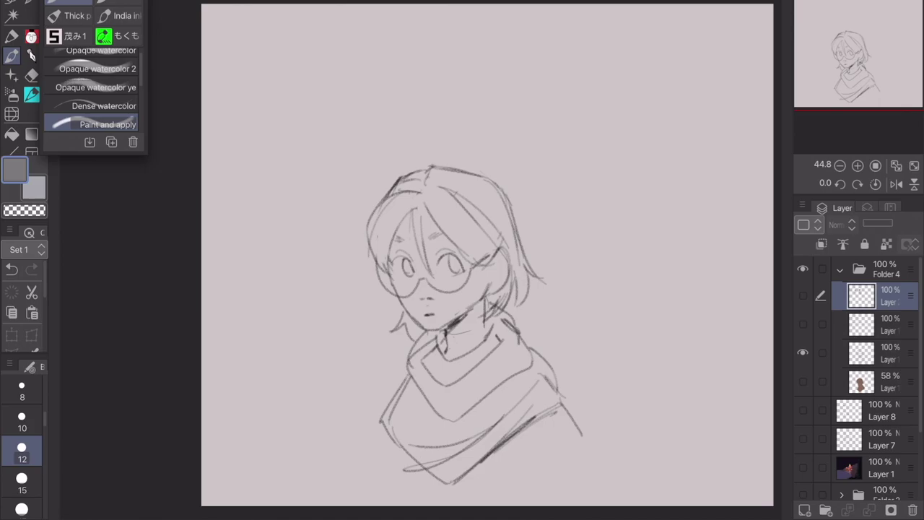
{"action": "scroll", "coordinate": [462, 260], "scroll_direction": "down", "scroll_amount": 3}
{"action": "scroll", "coordinate": [462, 260], "scroll_direction": "up", "scroll_amount": 4}
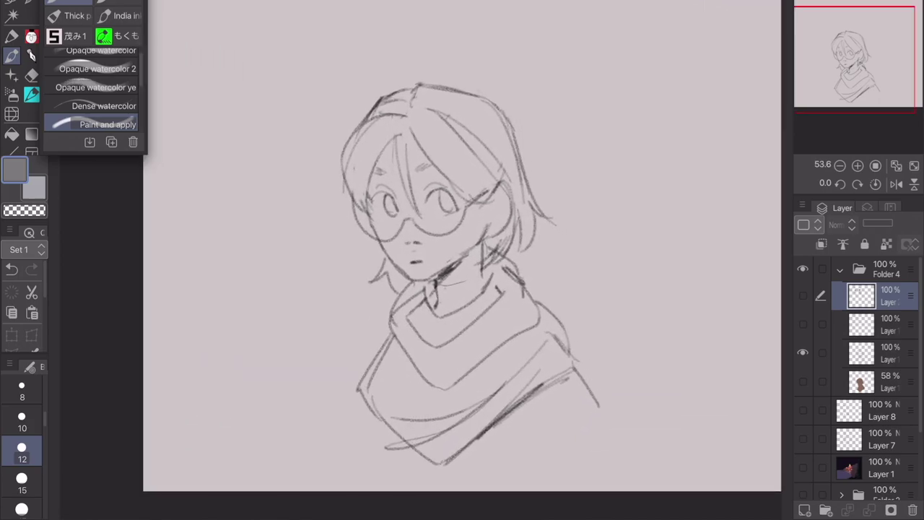
{"action": "scroll", "coordinate": [462, 260], "scroll_direction": "down", "scroll_amount": 1}
{"action": "scroll", "coordinate": [463, 260], "scroll_direction": "up", "scroll_amount": 3}
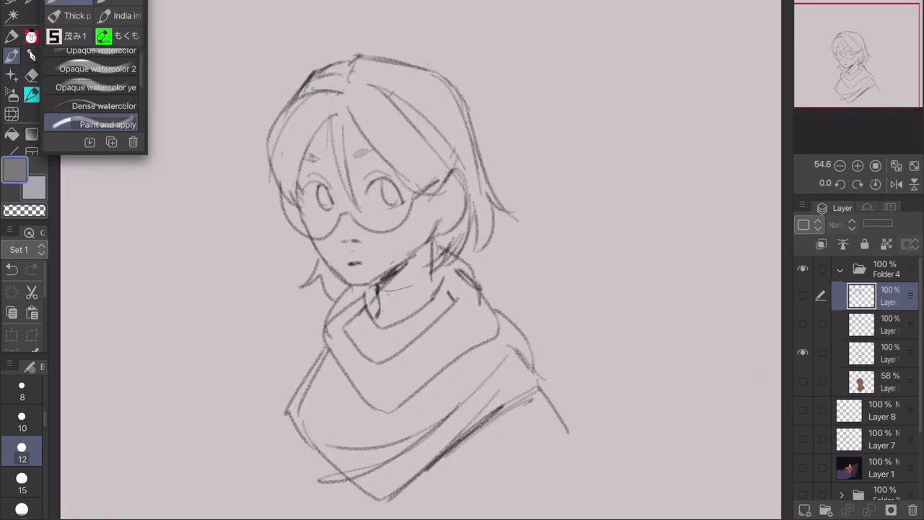
{"action": "scroll", "coordinate": [462, 260], "scroll_direction": "up", "scroll_amount": 1}
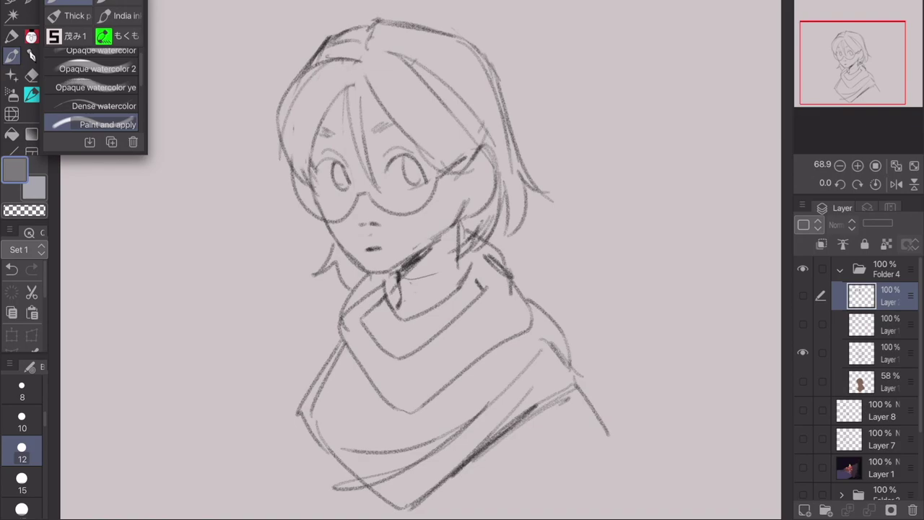
{"action": "left_click", "coordinate": [803, 382]}
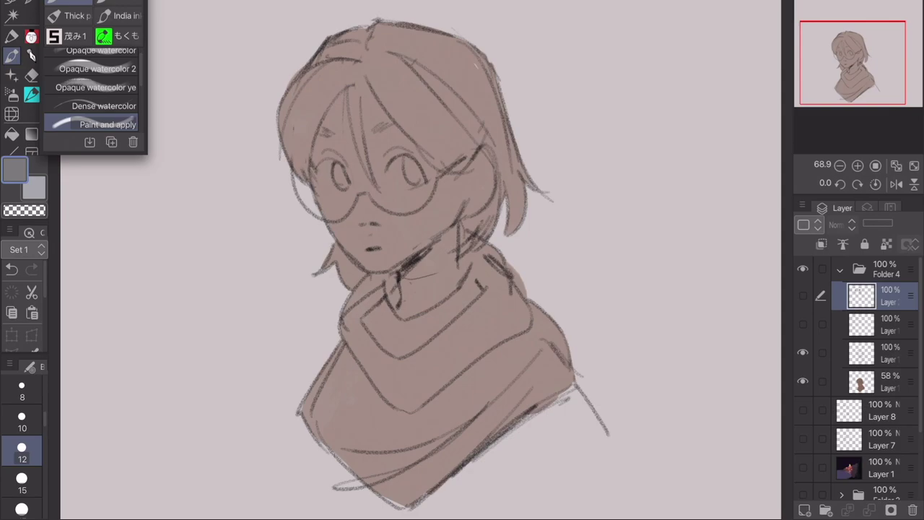
Paint the upper left part of the hair pink (H 348, L 69, S 50) on the clipped layer with a larger Dense watercolor 2 brush
{"action": "left_click", "coordinate": [438, 51]}
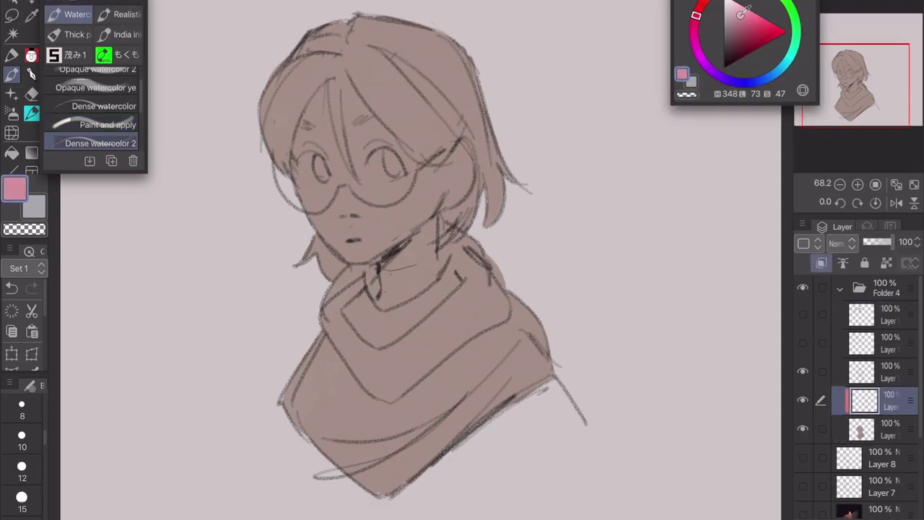
{"action": "left_click_drag", "start_coordinate": [743, 13], "coordinate": [743, 17]}
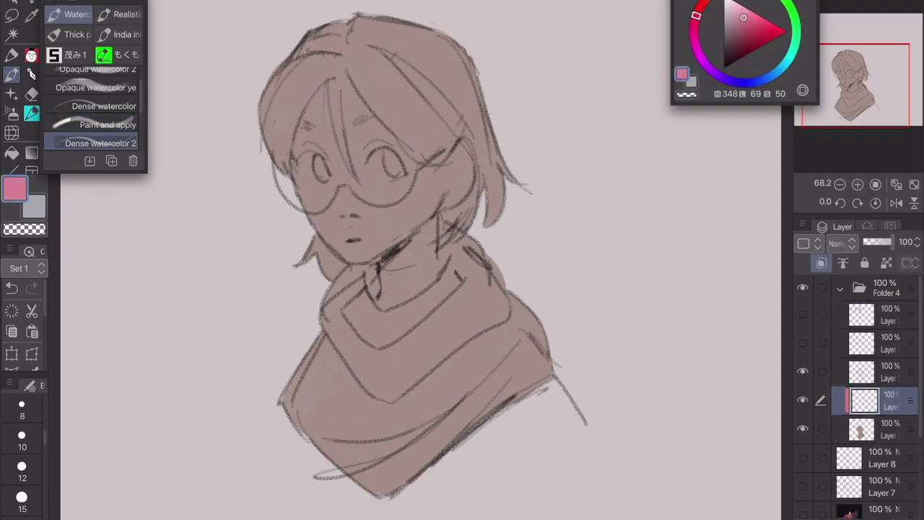
{"action": "scroll", "coordinate": [21, 458], "scroll_direction": "down", "scroll_amount": 3}
{"action": "left_click", "coordinate": [22, 516]}
{"action": "left_click_drag", "start_coordinate": [312, 36], "coordinate": [270, 139]}
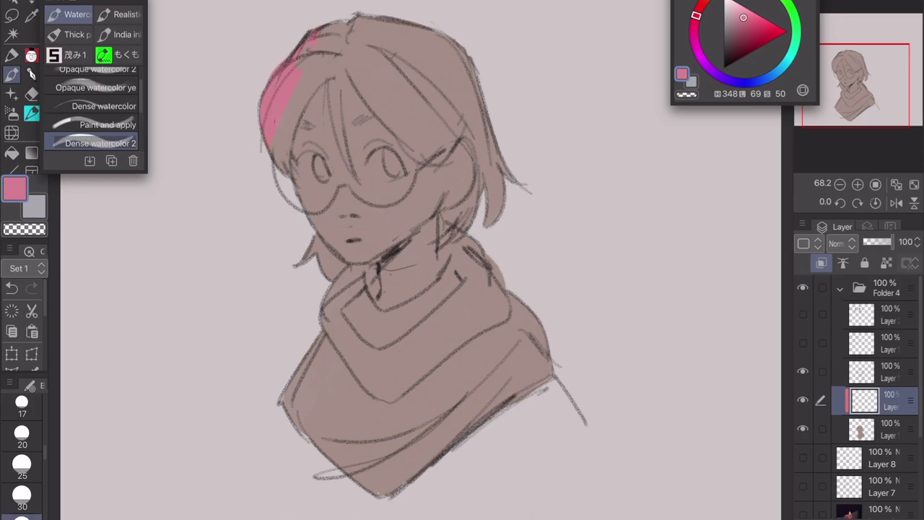
Set the lineart layer's blending mode to Multiply
{"action": "left_click_drag", "start_coordinate": [891, 242], "coordinate": [877, 241]}
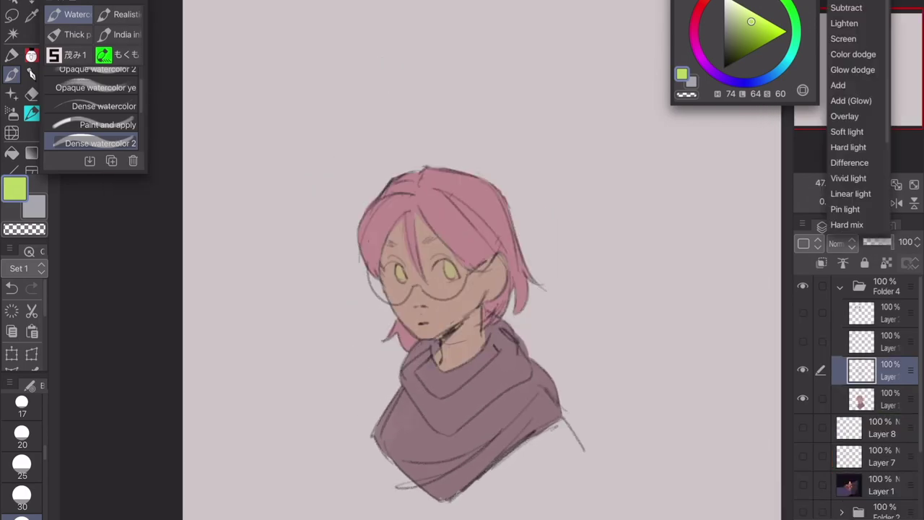
{"action": "left_click", "coordinate": [846, 2]}
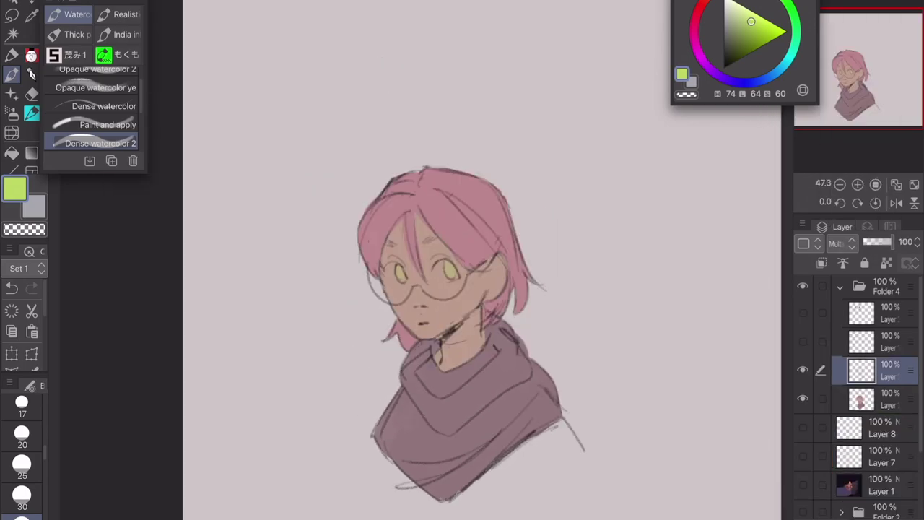
{"action": "scroll", "coordinate": [476, 325], "scroll_direction": "up", "scroll_amount": 4}
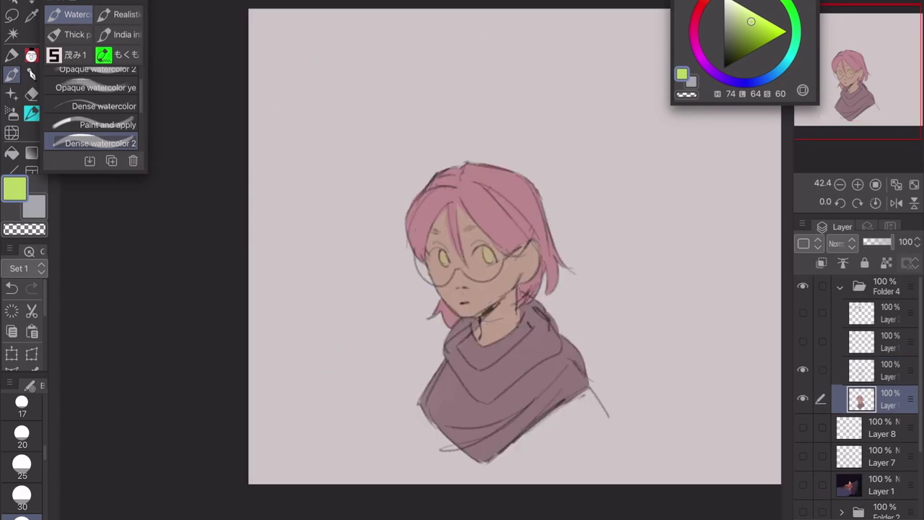
Duplicate the base colour layer and move the copy above the lineart layer
{"action": "right_click", "coordinate": [890, 399]}
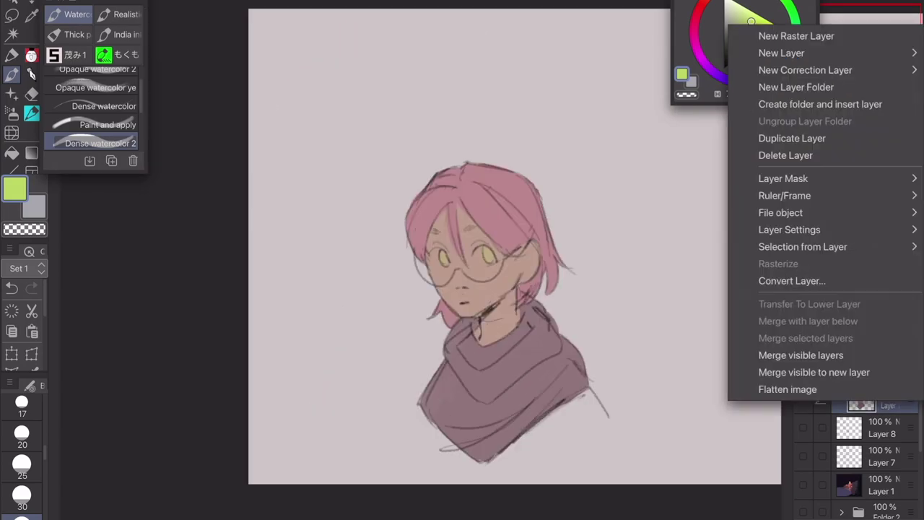
{"action": "left_click", "coordinate": [792, 139]}
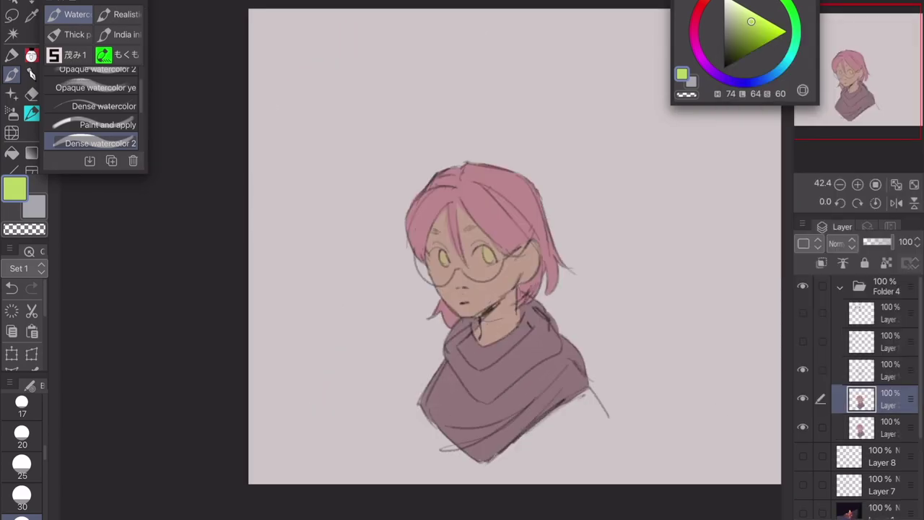
{"action": "left_click_drag", "start_coordinate": [911, 399], "coordinate": [910, 359]}
Clip the duplicated colour layer to the lineart, set its blending mode to Screen and lower its opacity to 55%
{"action": "left_click", "coordinate": [822, 263]}
{"action": "left_click", "coordinate": [841, 244]}
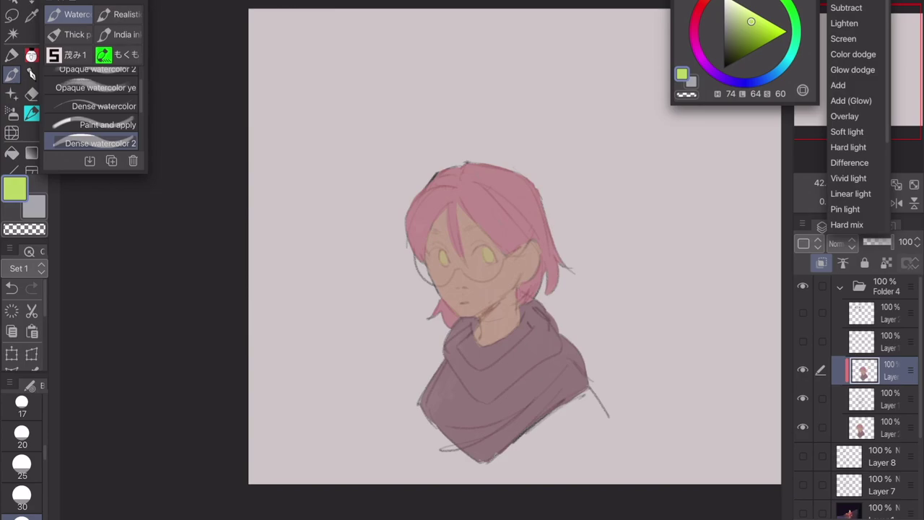
{"action": "left_click", "coordinate": [844, 38]}
{"action": "scroll", "coordinate": [507, 377], "scroll_direction": "up", "scroll_amount": 5}
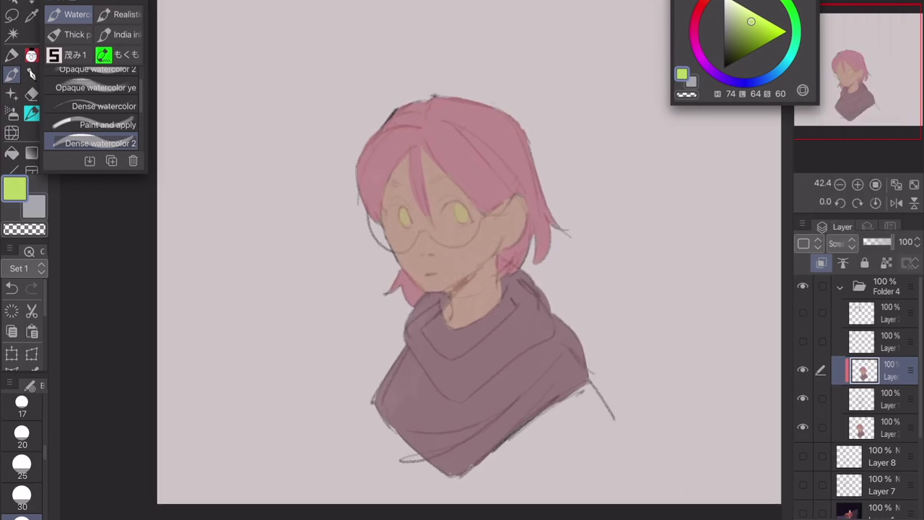
{"action": "left_click_drag", "start_coordinate": [891, 242], "coordinate": [878, 242]}
{"action": "scroll", "coordinate": [462, 274], "scroll_direction": "up", "scroll_amount": 3}
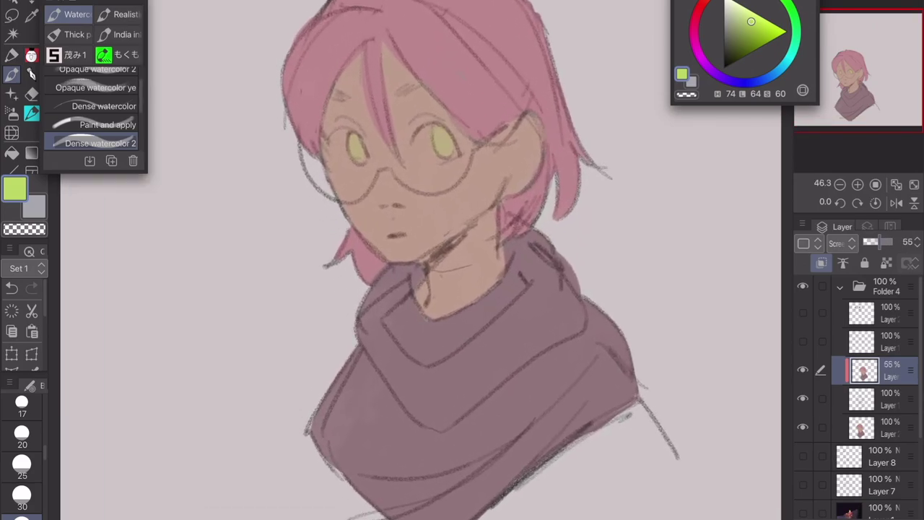
Add a new raster layer above the Screen layer and paint the right eye's upper lid line in brown (H 22, L 48, S 16)
{"action": "scroll", "coordinate": [614, 180], "scroll_direction": "up", "scroll_amount": 1}
{"action": "key", "text": "ctrl+shift+n"}
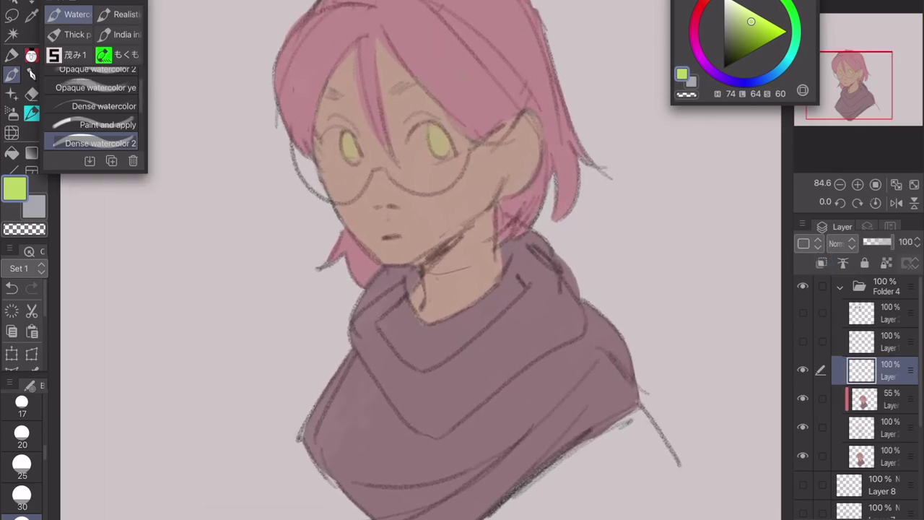
{"action": "scroll", "coordinate": [394, 141], "scroll_direction": "up", "scroll_amount": 5}
{"action": "left_click_drag", "start_coordinate": [443, 130], "coordinate": [440, 93]}
{"action": "scroll", "coordinate": [420, 254], "scroll_direction": "down", "scroll_amount": 2}
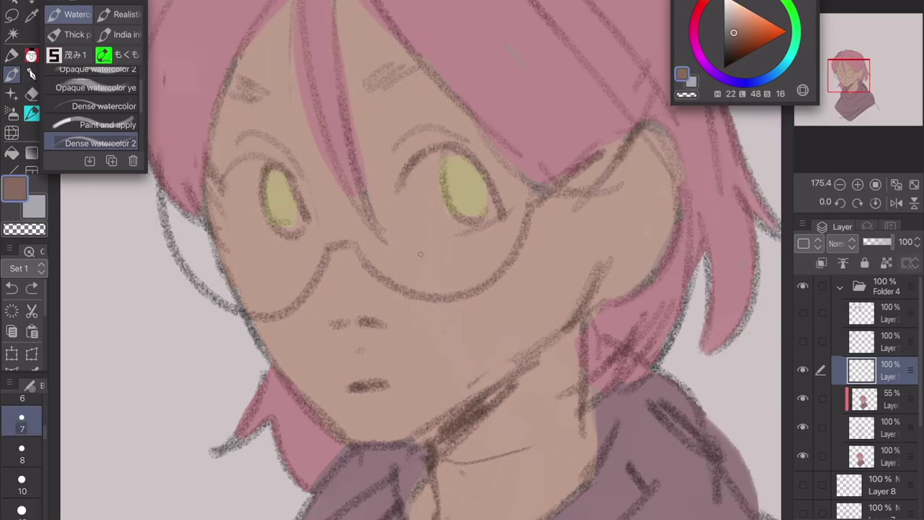
{"action": "left_click_drag", "start_coordinate": [401, 183], "coordinate": [405, 175]}
{"action": "mouse_move", "coordinate": [421, 154]}
{"action": "left_mouse_down"}
{"action": "mouse_move", "coordinate": [440, 147]}
{"action": "mouse_move", "coordinate": [485, 164]}
{"action": "mouse_move", "coordinate": [496, 186]}
{"action": "left_mouse_up"}
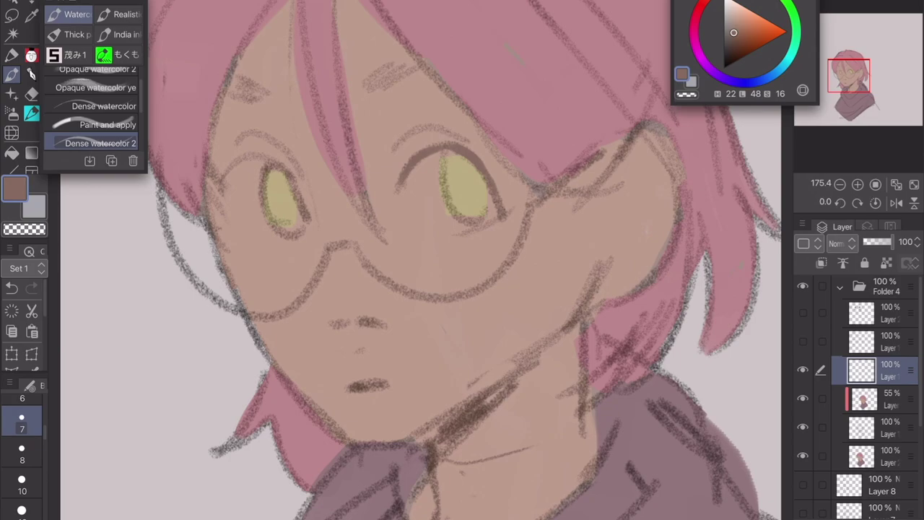
Redraw the left eye's upper lid line and both iris outlines in brown, undoing the last stroke
{"action": "mouse_move", "coordinate": [219, 173]}
{"action": "left_mouse_down"}
{"action": "mouse_move", "coordinate": [260, 156]}
{"action": "mouse_move", "coordinate": [293, 184]}
{"action": "mouse_move", "coordinate": [312, 221]}
{"action": "left_mouse_up"}
{"action": "mouse_move", "coordinate": [268, 177]}
{"action": "left_mouse_down"}
{"action": "mouse_move", "coordinate": [264, 211]}
{"action": "mouse_move", "coordinate": [293, 229]}
{"action": "left_mouse_up"}
{"action": "mouse_move", "coordinate": [442, 153]}
{"action": "left_mouse_down"}
{"action": "mouse_move", "coordinate": [452, 211]}
{"action": "mouse_move", "coordinate": [491, 219]}
{"action": "left_mouse_up"}
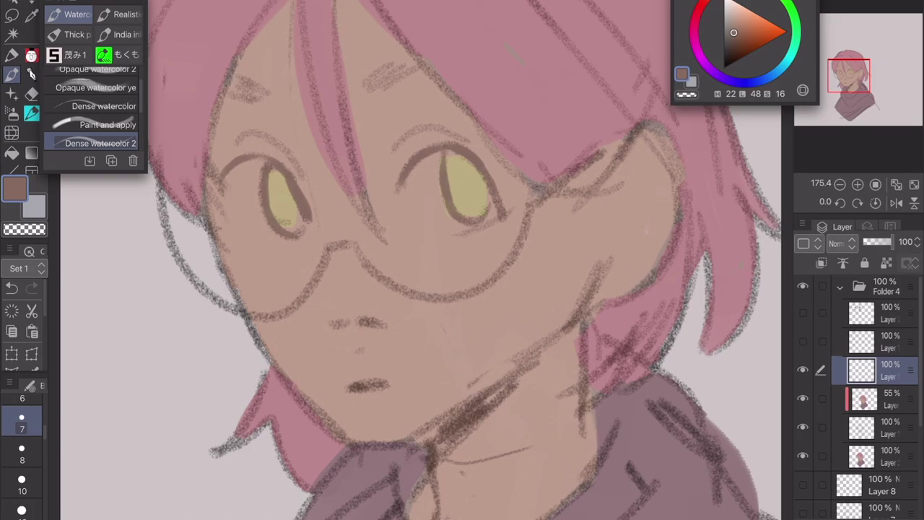
{"action": "key", "text": "ctrl+z"}
{"action": "scroll", "coordinate": [510, 403], "scroll_direction": "down", "scroll_amount": 2}
Redraw the right eyebrow, eyelid crease and eye outline in brown with the Milli pen
{"action": "key", "text": "p"}
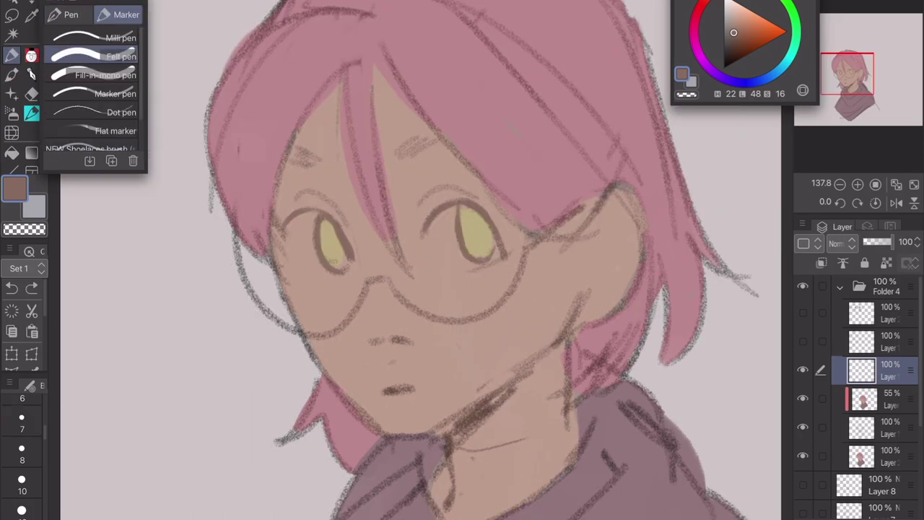
{"action": "left_click", "coordinate": [92, 37]}
{"action": "left_click", "coordinate": [22, 510]}
{"action": "mouse_move", "coordinate": [392, 156]}
{"action": "left_mouse_down"}
{"action": "mouse_move", "coordinate": [417, 136]}
{"action": "mouse_move", "coordinate": [448, 142]}
{"action": "left_mouse_up"}
{"action": "mouse_move", "coordinate": [433, 208]}
{"action": "left_mouse_down"}
{"action": "mouse_move", "coordinate": [482, 200]}
{"action": "mouse_move", "coordinate": [442, 189]}
{"action": "mouse_move", "coordinate": [463, 190]}
{"action": "left_mouse_up"}
{"action": "mouse_move", "coordinate": [454, 205]}
{"action": "left_mouse_down"}
{"action": "mouse_move", "coordinate": [462, 227]}
{"action": "mouse_move", "coordinate": [496, 244]}
{"action": "left_mouse_up"}
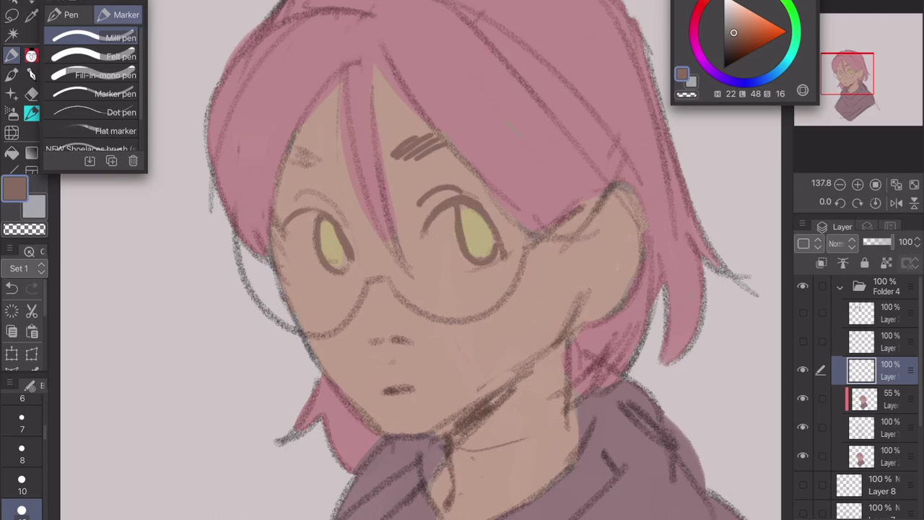
Darken the left eyebrow in brown with the Dense watercolor 2 brush
{"action": "left_click", "coordinate": [12, 74]}
{"action": "left_click", "coordinate": [11, 311]}
{"action": "mouse_move", "coordinate": [305, 161]}
{"action": "left_mouse_down"}
{"action": "mouse_move", "coordinate": [322, 150]}
{"action": "mouse_move", "coordinate": [309, 154]}
{"action": "left_mouse_up"}
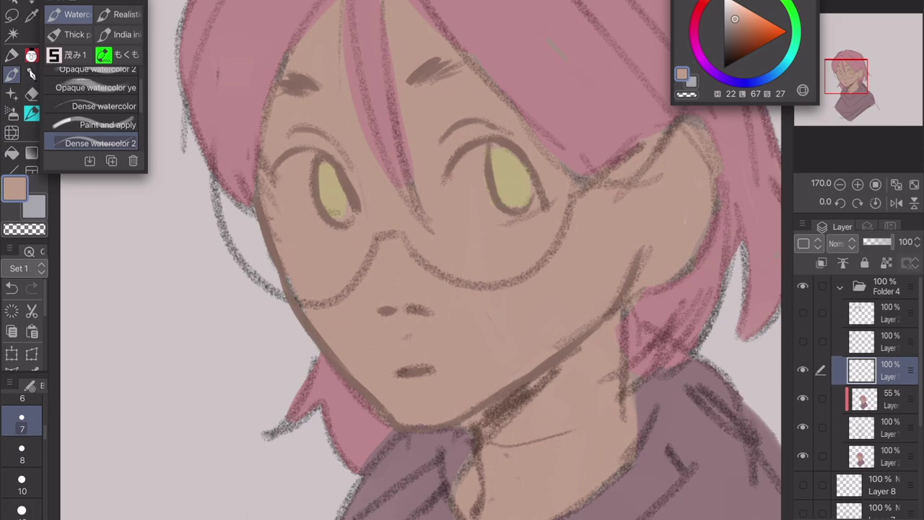
Clean up the jawline near the ear by painting over the thick line with the skin tone
{"action": "scroll", "coordinate": [477, 260], "scroll_direction": "down", "scroll_amount": 3}
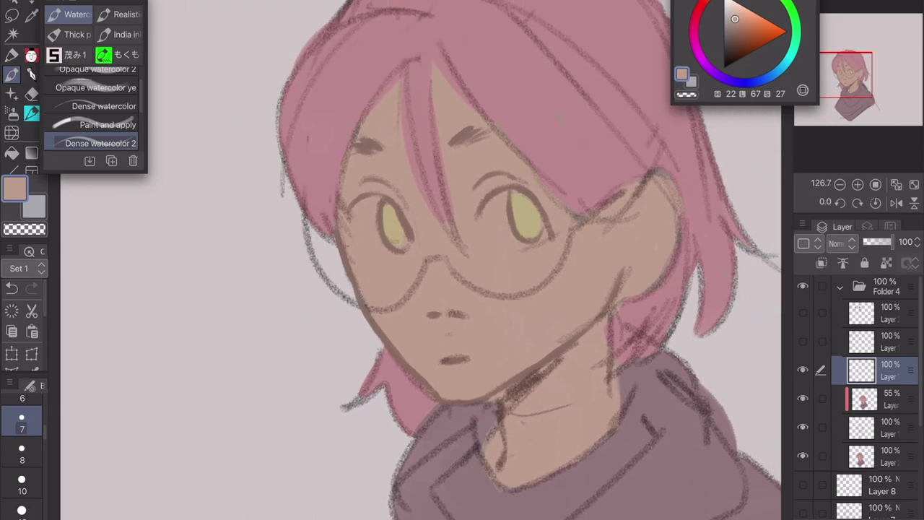
{"action": "scroll", "coordinate": [476, 260], "scroll_direction": "up", "scroll_amount": 2}
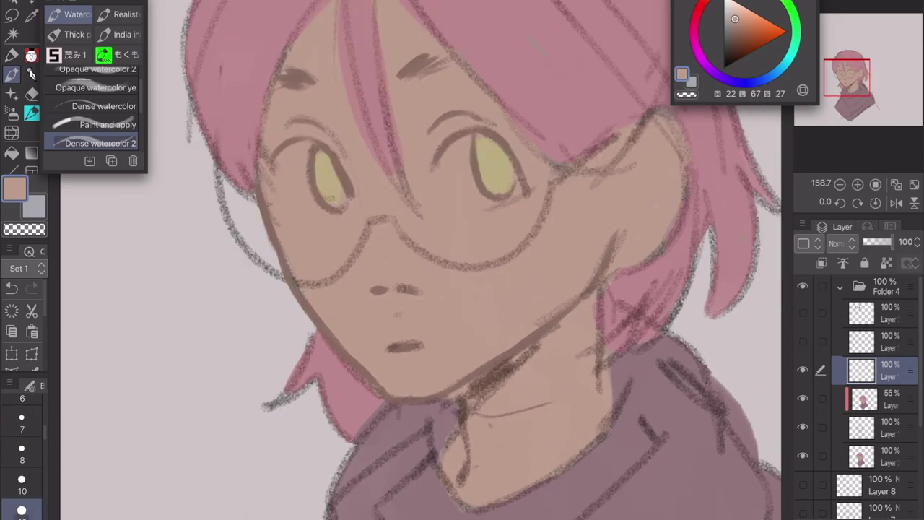
{"action": "left_click_drag", "start_coordinate": [550, 276], "coordinate": [538, 258]}
{"action": "scroll", "coordinate": [476, 260], "scroll_direction": "down", "scroll_amount": 1}
{"action": "left_click_drag", "start_coordinate": [587, 285], "coordinate": [556, 306]}
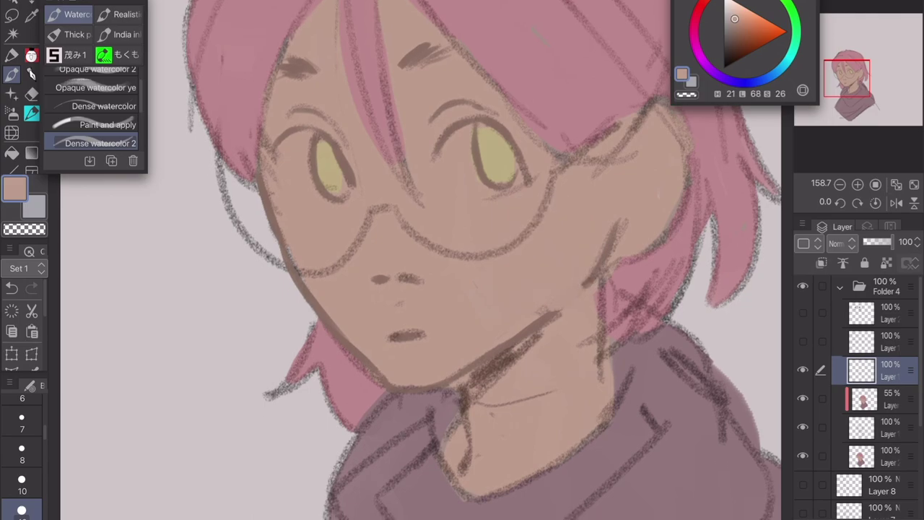
{"action": "key", "text": "ctrl+z"}
{"action": "left_click_drag", "start_coordinate": [570, 291], "coordinate": [541, 315]}
{"action": "left_click_drag", "start_coordinate": [626, 220], "coordinate": [614, 248]}
{"action": "left_click_drag", "start_coordinate": [611, 230], "coordinate": [592, 270]}
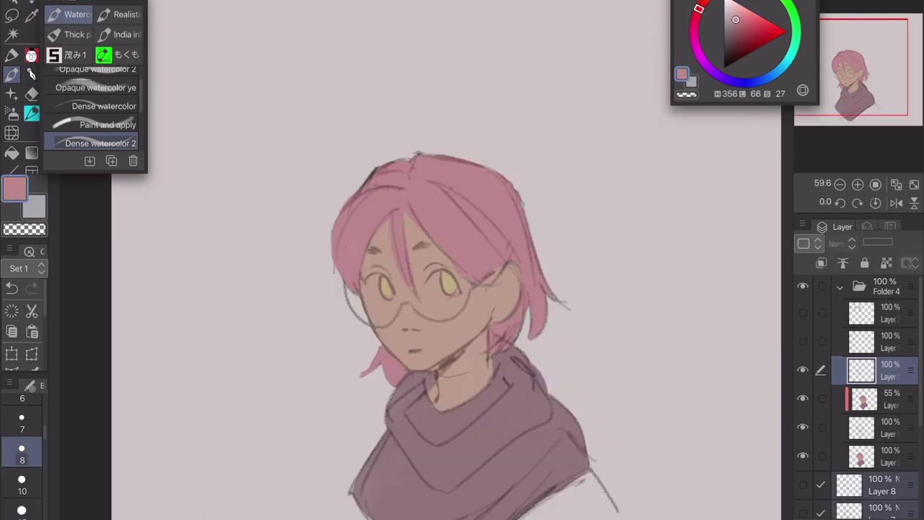
Paint over the sketch line along the right bangs' inner edge with the hair pink (H 356, L 66, S 27)
{"action": "scroll", "coordinate": [404, 282], "scroll_direction": "up", "scroll_amount": 5}
{"action": "left_click_drag", "start_coordinate": [277, 159], "coordinate": [380, 278]}
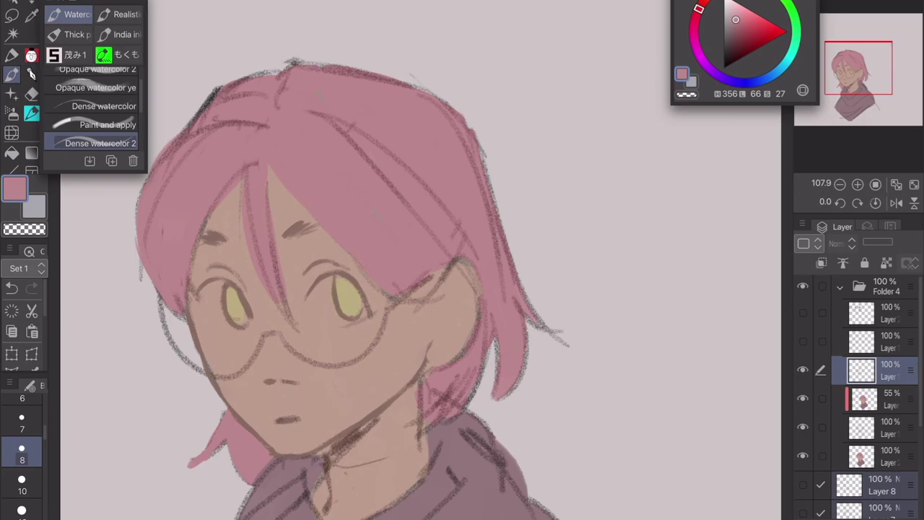
{"action": "scroll", "coordinate": [421, 260], "scroll_direction": "down", "scroll_amount": 5}
{"action": "scroll", "coordinate": [421, 260], "scroll_direction": "up", "scroll_amount": 7}
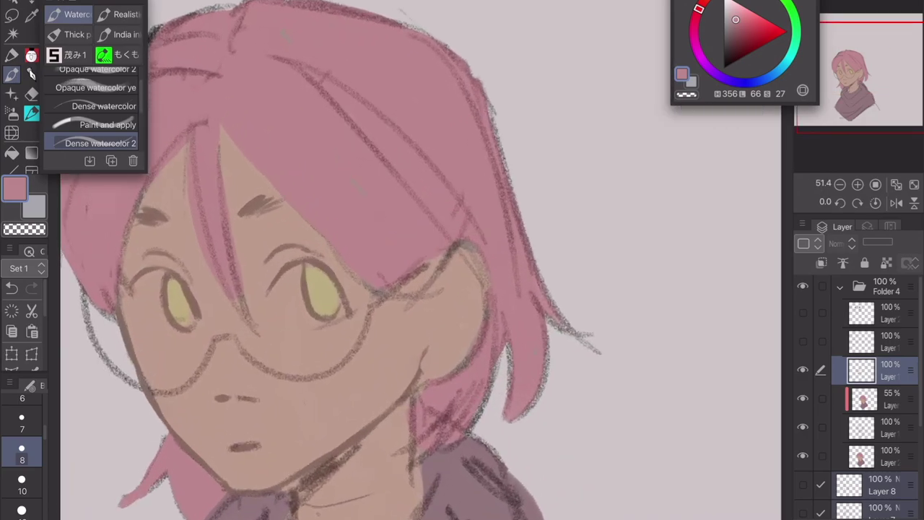
Try to redraw the right bangs' inner edge in a darker red (H 356, L 53, S 26)
{"action": "left_click_drag", "start_coordinate": [736, 20], "coordinate": [739, 29]}
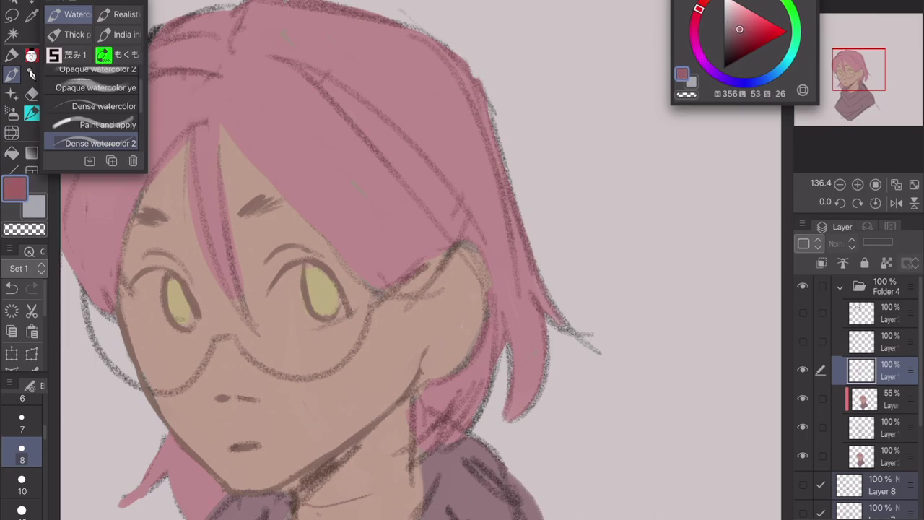
{"action": "left_click_drag", "start_coordinate": [216, 114], "coordinate": [338, 242]}
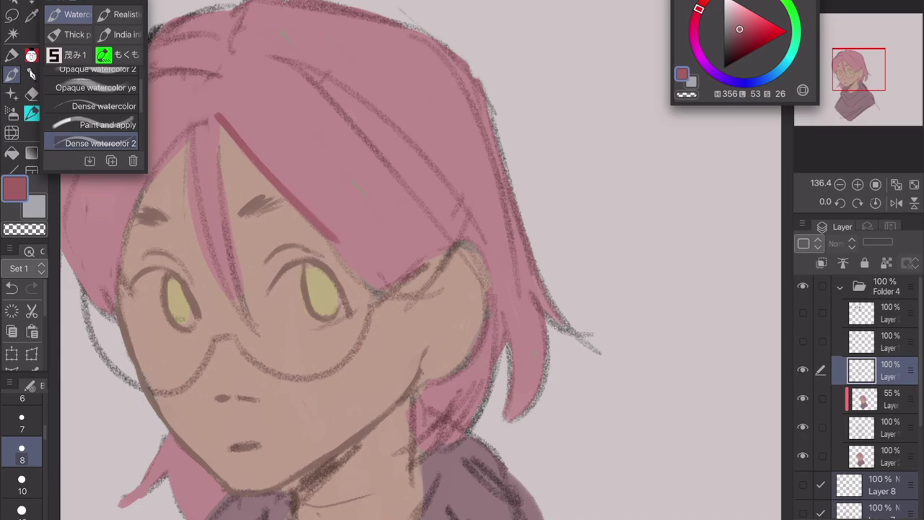
{"action": "key", "text": "ctrl+z"}
Redraw the right bangs' inner edge in muted red (H 356, L 48, S 14) with the brush size reduced to 5
{"action": "key", "text": "bracketleft"}
{"action": "key", "text": "bracketleft"}
{"action": "key", "text": "bracketleft"}
{"action": "left_click", "coordinate": [733, 34]}
{"action": "scroll", "coordinate": [421, 260], "scroll_direction": "up", "scroll_amount": 1}
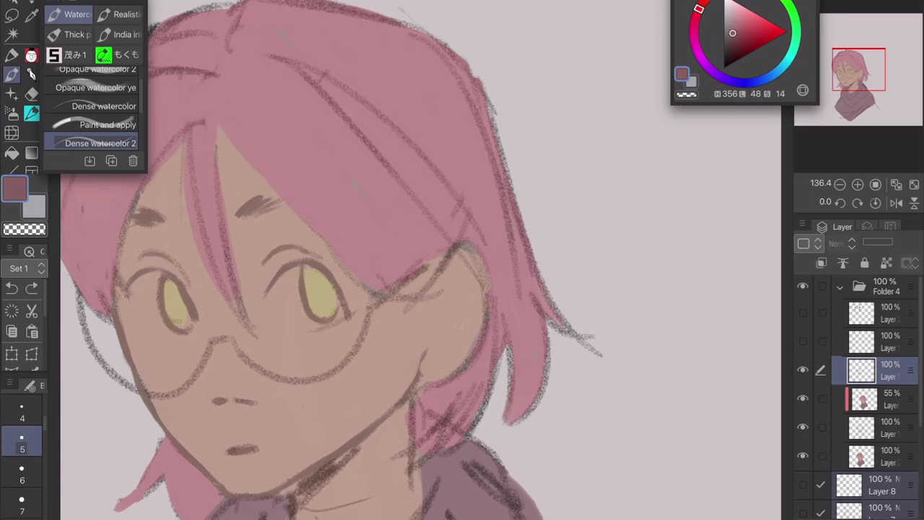
{"action": "left_click_drag", "start_coordinate": [218, 123], "coordinate": [372, 291]}
{"action": "scroll", "coordinate": [417, 250], "scroll_direction": "down", "scroll_amount": 5}
{"action": "scroll", "coordinate": [417, 289], "scroll_direction": "up", "scroll_amount": 3}
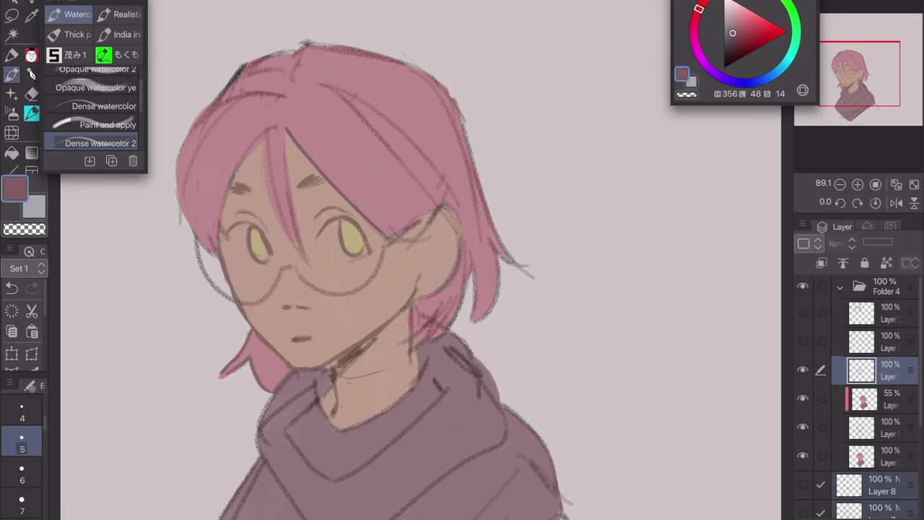
Outline both sides of the thin hair strand hanging over the forehead in the muted red
{"action": "key", "text": "ctrl+0"}
{"action": "scroll", "coordinate": [424, 278], "scroll_direction": "up", "scroll_amount": 5}
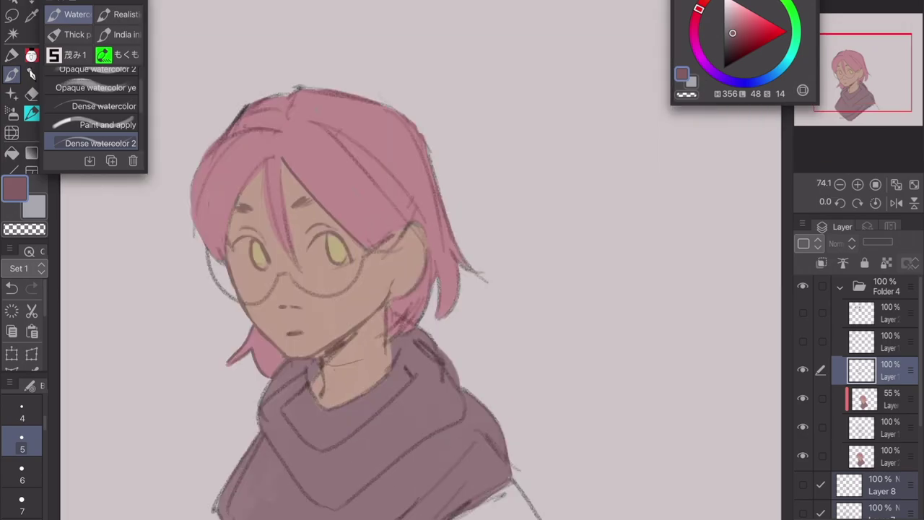
{"action": "left_click_drag", "start_coordinate": [280, 157], "coordinate": [302, 266]}
{"action": "left_click_drag", "start_coordinate": [265, 166], "coordinate": [300, 268]}
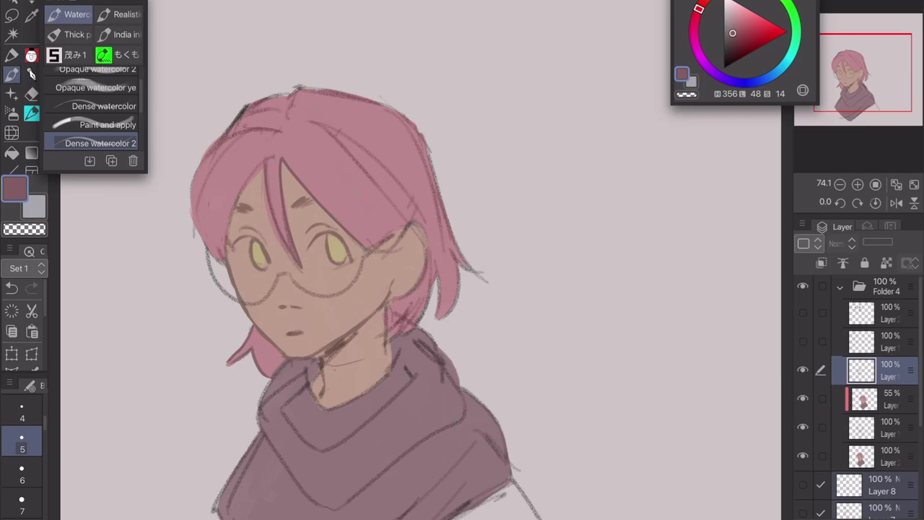
Undo the last three brush strokes on the hair and redo one of them
{"action": "scroll", "coordinate": [421, 260], "scroll_direction": "down", "scroll_amount": 4}
{"action": "scroll", "coordinate": [421, 260], "scroll_direction": "up", "scroll_amount": 4}
{"action": "key", "text": "ctrl+z"}
{"action": "key", "text": "ctrl+z"}
{"action": "key", "text": "ctrl+z"}
{"action": "key", "text": "ctrl+y"}
{"action": "scroll", "coordinate": [245, 220], "scroll_direction": "up", "scroll_amount": 4}
Paint over the rough sketch lines of the hair, face, glasses and scarf with the brush size set to 7
{"action": "left_click", "coordinate": [22, 504]}
{"action": "mouse_move", "coordinate": [261, 148]}
{"action": "left_mouse_down"}
{"action": "mouse_move", "coordinate": [266, 228]}
{"action": "mouse_move", "coordinate": [300, 305]}
{"action": "left_mouse_up"}
{"action": "left_click_drag", "start_coordinate": [279, 271], "coordinate": [342, 339]}
{"action": "left_click_drag", "start_coordinate": [305, 265], "coordinate": [322, 310]}
{"action": "left_click_drag", "start_coordinate": [296, 233], "coordinate": [306, 264]}
{"action": "left_click_drag", "start_coordinate": [292, 139], "coordinate": [298, 232]}
{"action": "left_click_drag", "start_coordinate": [296, 166], "coordinate": [319, 298]}
{"action": "scroll", "coordinate": [420, 260], "scroll_direction": "down", "scroll_amount": 7}
{"action": "scroll", "coordinate": [421, 260], "scroll_direction": "up", "scroll_amount": 2}
{"action": "scroll", "coordinate": [404, 296], "scroll_direction": "up", "scroll_amount": 4}
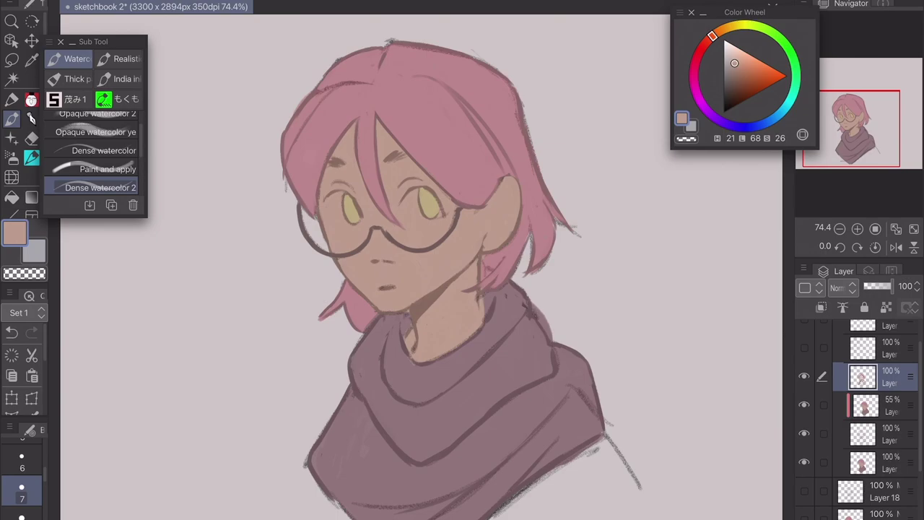
Try dark red strokes (H 0, L 21, S 47) around the stray sketch lines at the right hair tips
{"action": "scroll", "coordinate": [421, 267], "scroll_direction": "down", "scroll_amount": 4}
{"action": "scroll", "coordinate": [421, 267], "scroll_direction": "up", "scroll_amount": 2}
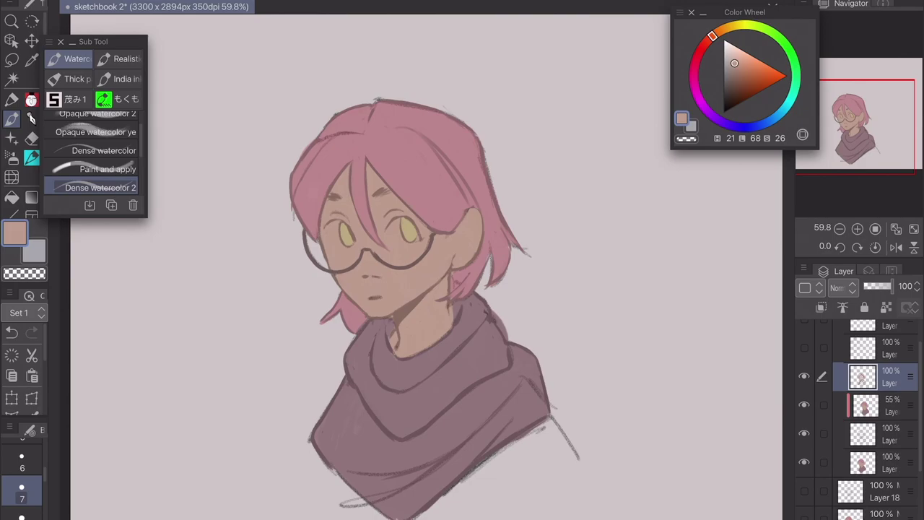
{"action": "scroll", "coordinate": [606, 285], "scroll_direction": "up", "scroll_amount": 3}
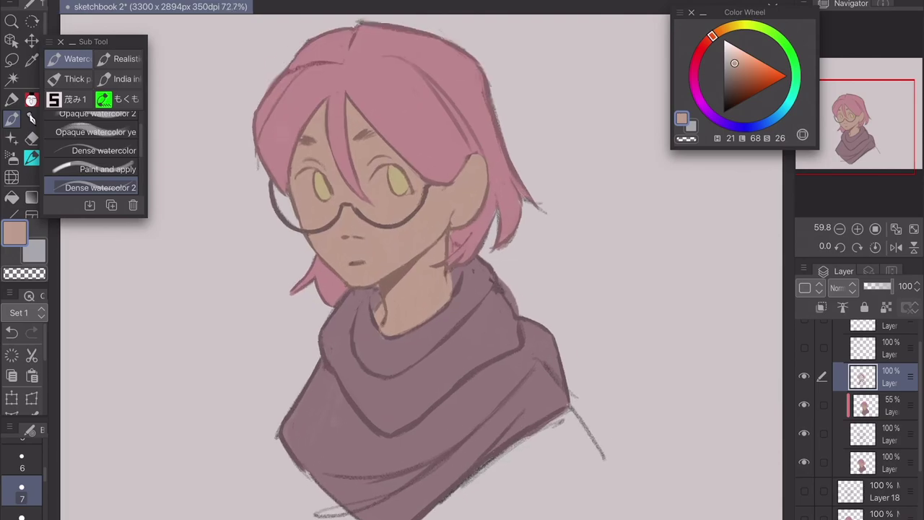
{"action": "left_click", "coordinate": [606, 285], "text": "alt"}
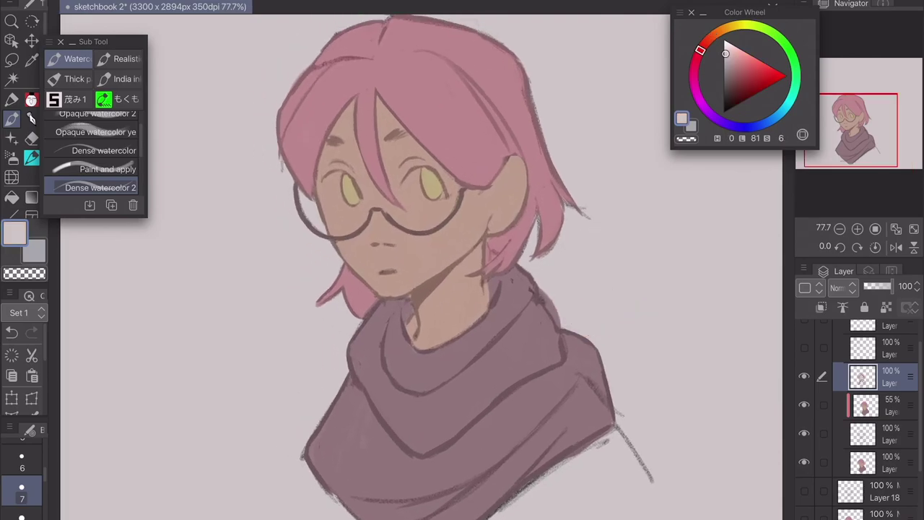
{"action": "scroll", "coordinate": [607, 187], "scroll_direction": "up", "scroll_amount": 5}
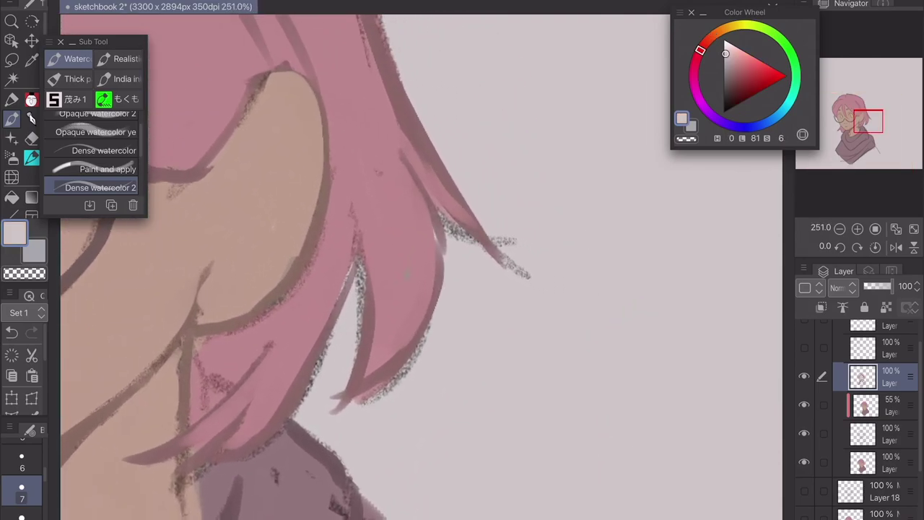
{"action": "left_click", "coordinate": [736, 96]}
{"action": "left_click_drag", "start_coordinate": [507, 200], "coordinate": [520, 342]}
{"action": "mouse_move", "coordinate": [511, 340]}
{"action": "left_mouse_down"}
{"action": "mouse_move", "coordinate": [480, 310]}
{"action": "mouse_move", "coordinate": [418, 429]}
{"action": "mouse_move", "coordinate": [387, 441]}
{"action": "left_mouse_up"}
{"action": "left_click_drag", "start_coordinate": [438, 378], "coordinate": [457, 419]}
{"action": "mouse_move", "coordinate": [437, 366]}
{"action": "left_mouse_down"}
{"action": "mouse_move", "coordinate": [421, 415]}
{"action": "mouse_move", "coordinate": [461, 382]}
{"action": "left_mouse_up"}
{"action": "left_click_drag", "start_coordinate": [497, 294], "coordinate": [506, 308]}
{"action": "left_click_drag", "start_coordinate": [486, 276], "coordinate": [523, 309]}
{"action": "scroll", "coordinate": [509, 223], "scroll_direction": "down", "scroll_amount": 5}
{"action": "key", "text": "ctrl+z"}
{"action": "key", "text": "ctrl+z"}
{"action": "key", "text": "ctrl+z"}
{"action": "key", "text": "ctrl+z"}
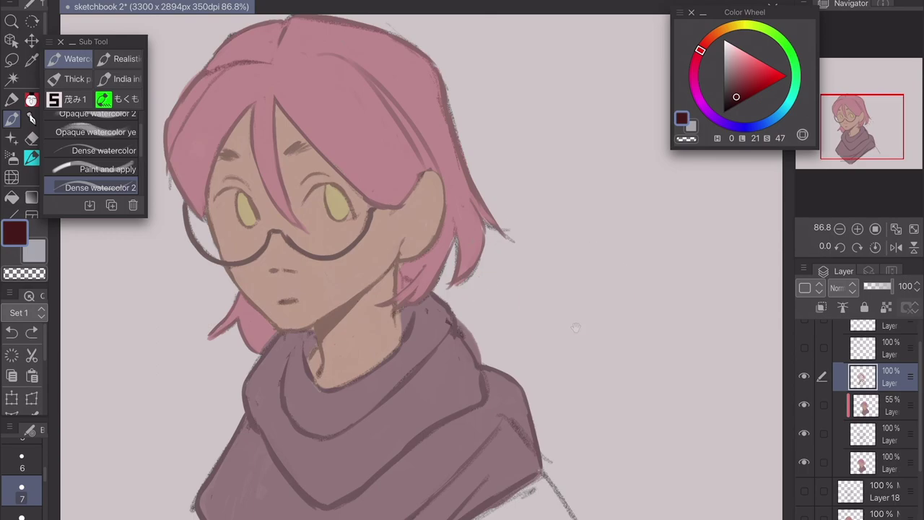
Cover the stray sketch lines around the right hair tips with the sampled background colour (H 0, L 81, S 6)
{"action": "left_click", "coordinate": [575, 296], "text": "alt"}
{"action": "scroll", "coordinate": [591, 207], "scroll_direction": "up", "scroll_amount": 3}
{"action": "left_click_drag", "start_coordinate": [442, 250], "coordinate": [392, 194]}
{"action": "mouse_move", "coordinate": [408, 246]}
{"action": "left_mouse_down"}
{"action": "mouse_move", "coordinate": [385, 218]}
{"action": "mouse_move", "coordinate": [432, 261]}
{"action": "left_mouse_up"}
{"action": "mouse_move", "coordinate": [394, 236]}
{"action": "left_mouse_down"}
{"action": "mouse_move", "coordinate": [396, 255]}
{"action": "mouse_move", "coordinate": [361, 344]}
{"action": "mouse_move", "coordinate": [344, 348]}
{"action": "left_mouse_up"}
{"action": "mouse_move", "coordinate": [344, 264]}
{"action": "left_mouse_down"}
{"action": "mouse_move", "coordinate": [338, 317]}
{"action": "mouse_move", "coordinate": [303, 352]}
{"action": "left_mouse_up"}
{"action": "left_click_drag", "start_coordinate": [336, 276], "coordinate": [309, 338]}
{"action": "left_click_drag", "start_coordinate": [341, 257], "coordinate": [311, 328]}
{"action": "scroll", "coordinate": [422, 268], "scroll_direction": "down", "scroll_amount": 8}
{"action": "scroll", "coordinate": [422, 267], "scroll_direction": "up", "scroll_amount": 4}
{"action": "scroll", "coordinate": [422, 267], "scroll_direction": "down", "scroll_amount": 6}
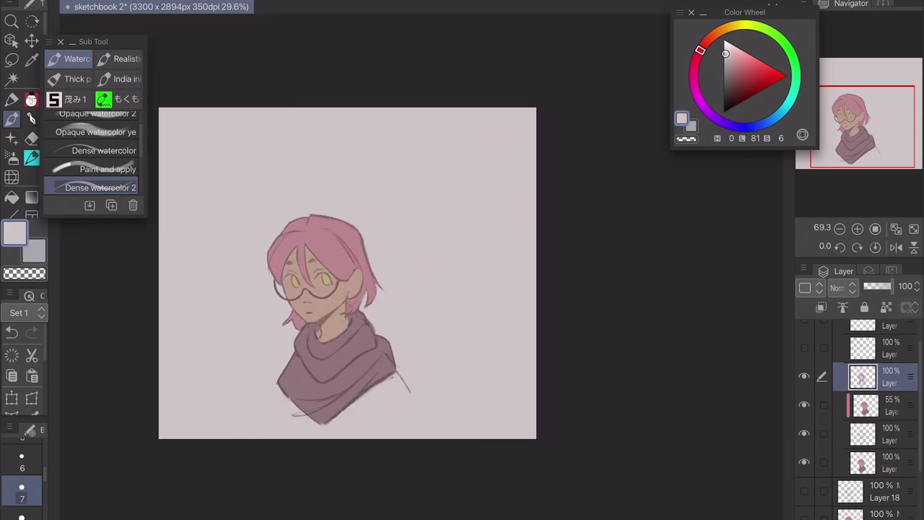
Paint a thin background-coloured gap into the hair strands to the right of the ear
{"action": "scroll", "coordinate": [422, 268], "scroll_direction": "up", "scroll_amount": 9}
{"action": "scroll", "coordinate": [422, 267], "scroll_direction": "down", "scroll_amount": 1}
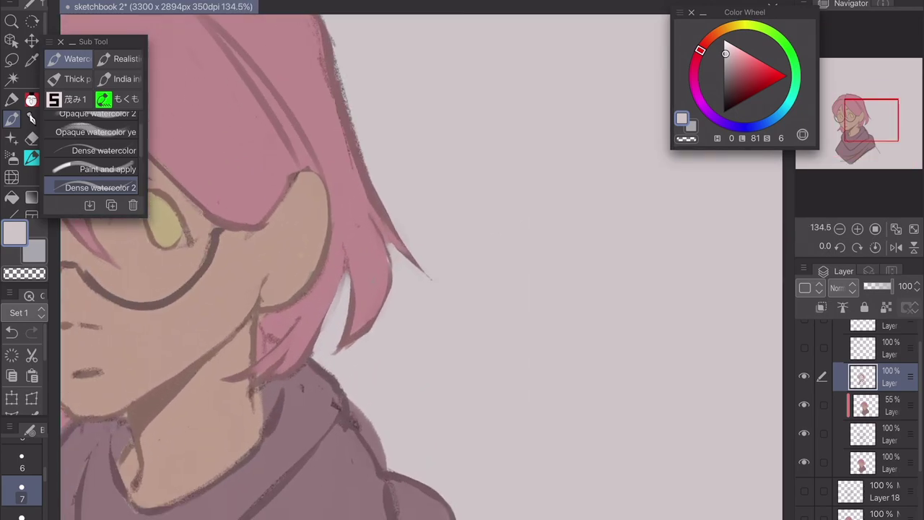
{"action": "left_click_drag", "start_coordinate": [365, 234], "coordinate": [381, 317]}
{"action": "left_click_drag", "start_coordinate": [384, 280], "coordinate": [380, 303]}
{"action": "key", "text": "ctrl+0"}
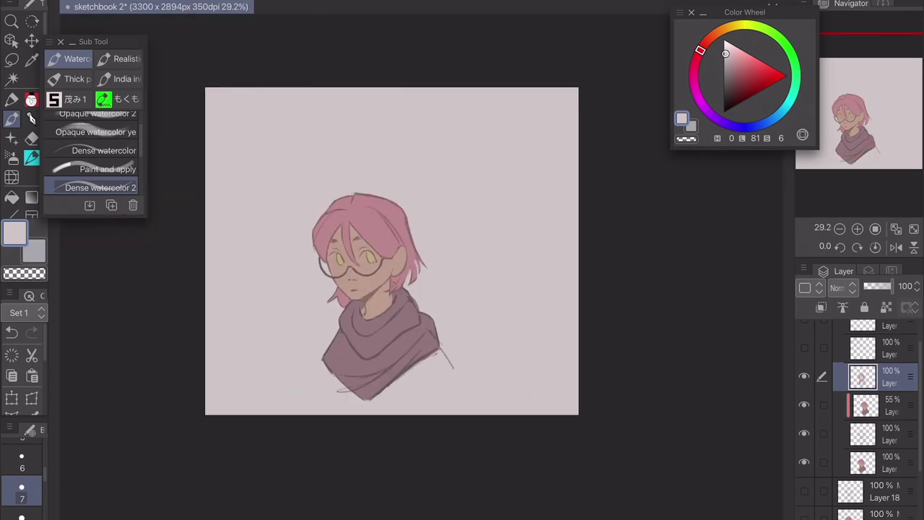
Paint thin background-coloured gaps into the lower left hair wisp and the tip of the left bangs
{"action": "scroll", "coordinate": [358, 221], "scroll_direction": "up", "scroll_amount": 2}
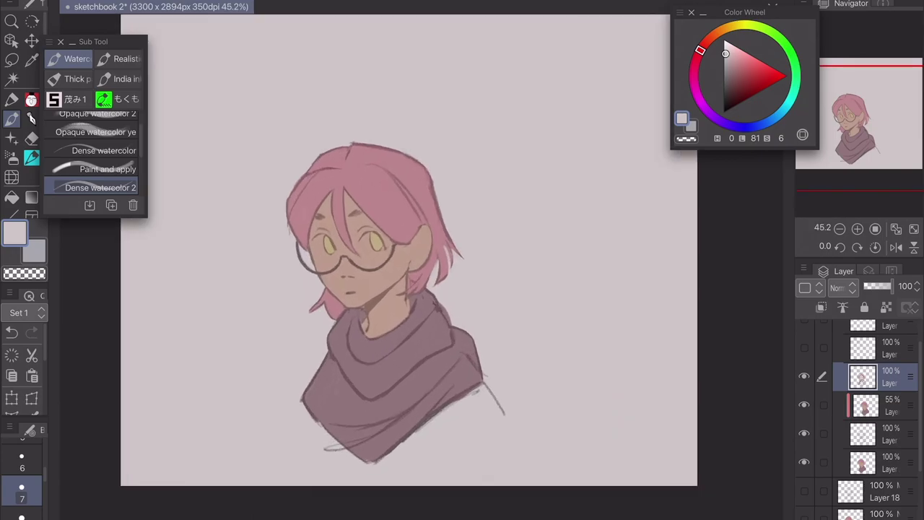
{"action": "scroll", "coordinate": [322, 292], "scroll_direction": "up", "scroll_amount": 2}
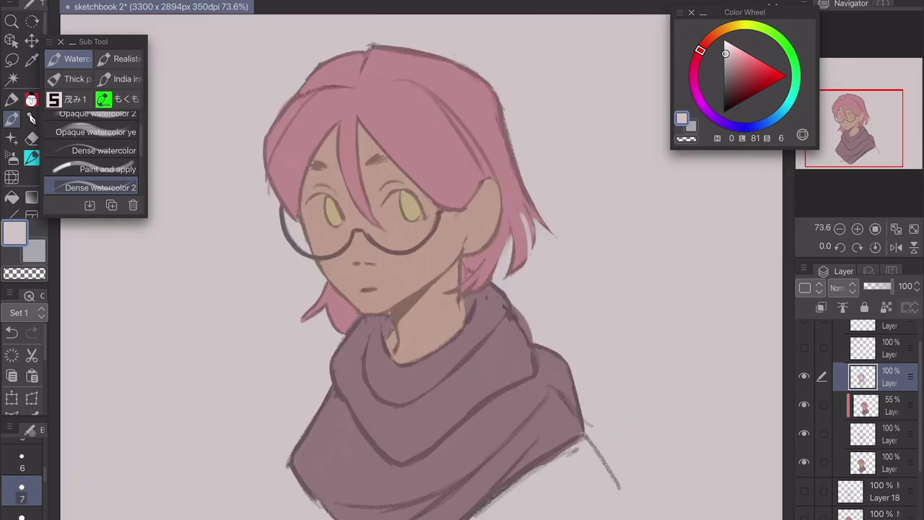
{"action": "scroll", "coordinate": [368, 271], "scroll_direction": "up", "scroll_amount": 3}
{"action": "mouse_move", "coordinate": [312, 406]}
{"action": "left_mouse_down"}
{"action": "mouse_move", "coordinate": [302, 364]}
{"action": "mouse_move", "coordinate": [313, 397]}
{"action": "left_mouse_up"}
{"action": "mouse_move", "coordinate": [298, 372]}
{"action": "left_mouse_down"}
{"action": "mouse_move", "coordinate": [302, 346]}
{"action": "mouse_move", "coordinate": [318, 408]}
{"action": "mouse_move", "coordinate": [309, 413]}
{"action": "left_mouse_up"}
{"action": "scroll", "coordinate": [421, 268], "scroll_direction": "down", "scroll_amount": 3}
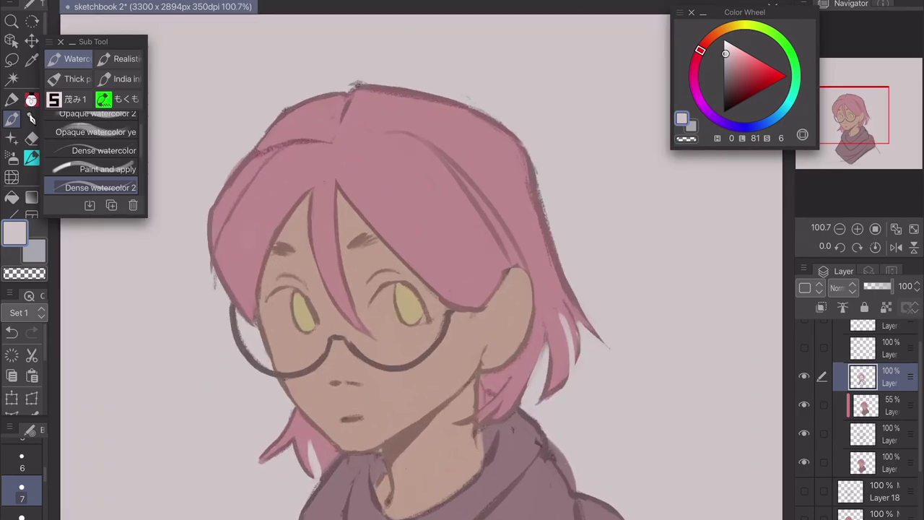
{"action": "left_click_drag", "start_coordinate": [253, 327], "coordinate": [244, 276]}
{"action": "left_click_drag", "start_coordinate": [263, 342], "coordinate": [250, 296]}
{"action": "scroll", "coordinate": [422, 208], "scroll_direction": "down", "scroll_amount": 4}
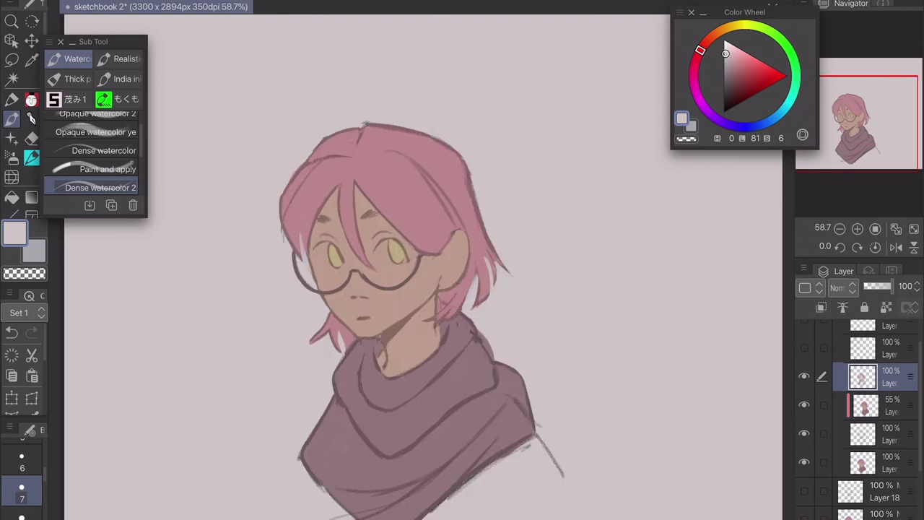
Paint over the loose shoulder line and the stray sketch line beside the left hair in the background colour
{"action": "scroll", "coordinate": [21, 480], "scroll_direction": "down", "scroll_amount": 3}
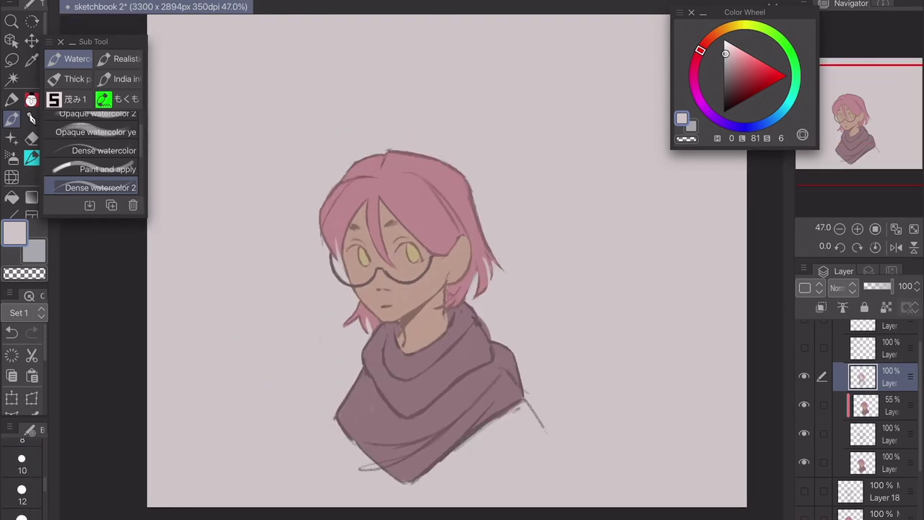
{"action": "left_click_drag", "start_coordinate": [528, 404], "coordinate": [546, 433]}
{"action": "scroll", "coordinate": [365, 319], "scroll_direction": "up", "scroll_amount": 3}
{"action": "key", "text": "ctrl+plus"}
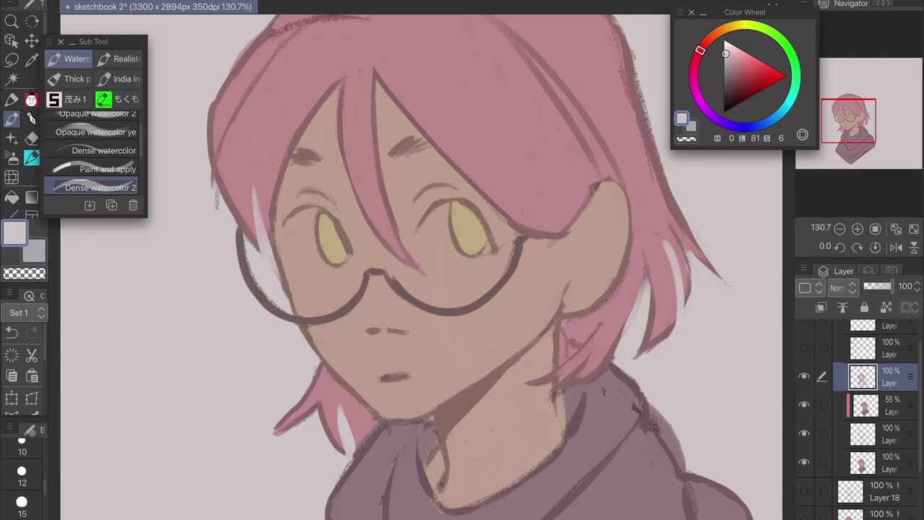
{"action": "key", "text": "ctrl+z"}
{"action": "left_click_drag", "start_coordinate": [213, 173], "coordinate": [221, 195]}
{"action": "scroll", "coordinate": [300, 225], "scroll_direction": "down", "scroll_amount": 8}
{"action": "scroll", "coordinate": [334, 220], "scroll_direction": "up", "scroll_amount": 2}
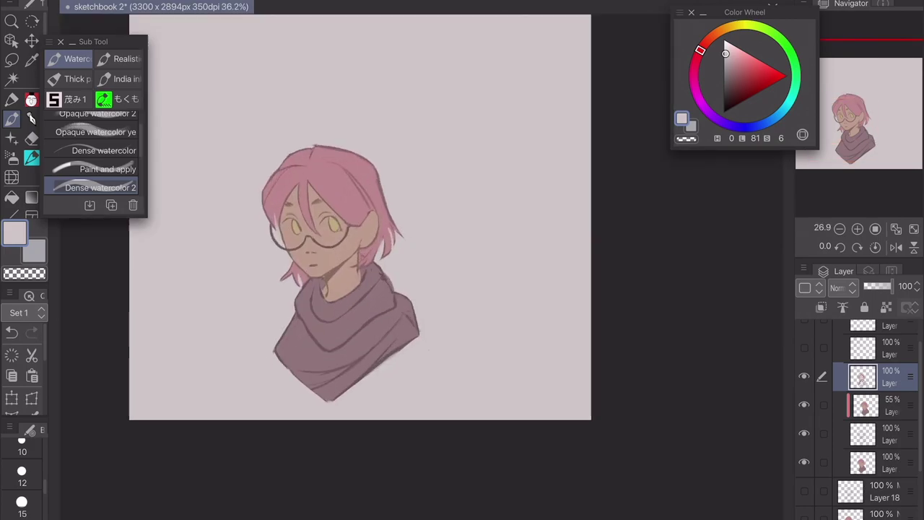
Prepare the Paint and apply brush in red-brown (H 13, L 42, S 41) on a new Multiply layer
{"action": "key", "text": "ctrl+plus"}
{"action": "key", "text": "ctrl+plus"}
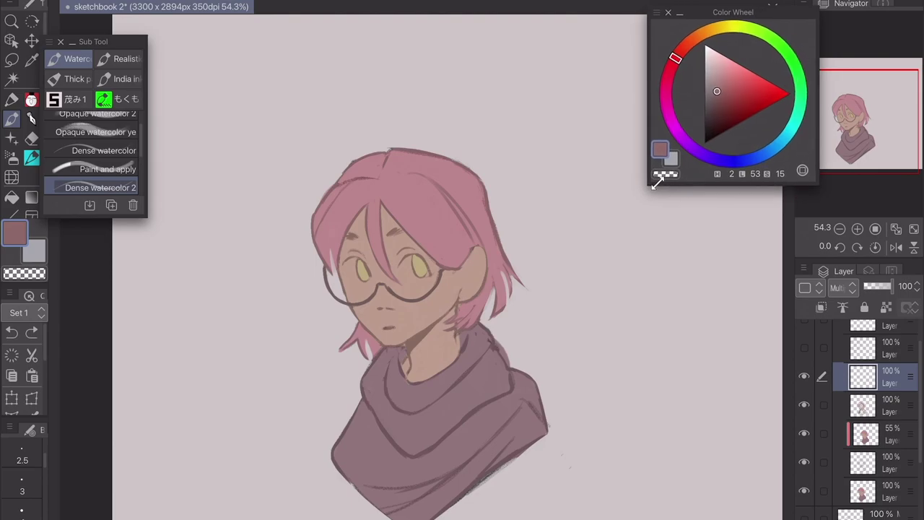
{"action": "scroll", "coordinate": [383, 233], "scroll_direction": "up", "scroll_amount": 2}
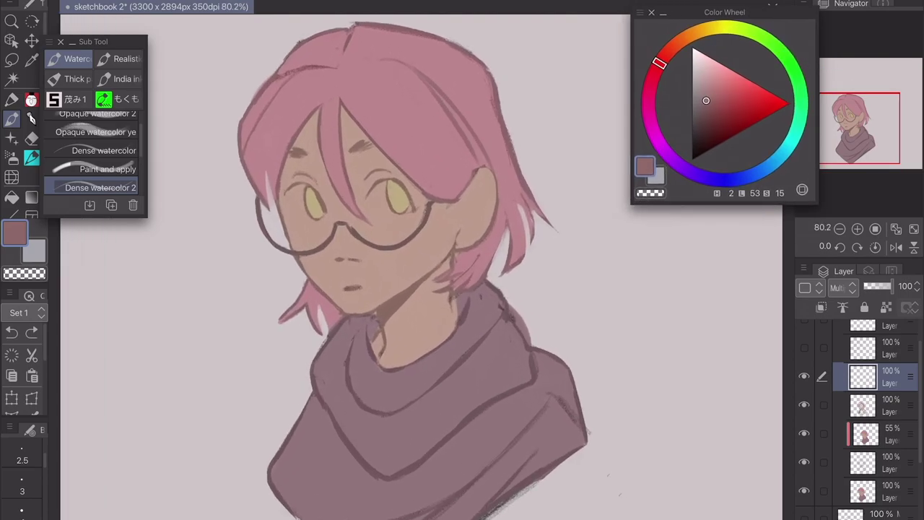
{"action": "left_click", "coordinate": [107, 169]}
{"action": "scroll", "coordinate": [421, 289], "scroll_direction": "down", "scroll_amount": 2}
{"action": "scroll", "coordinate": [422, 288], "scroll_direction": "up", "scroll_amount": 2}
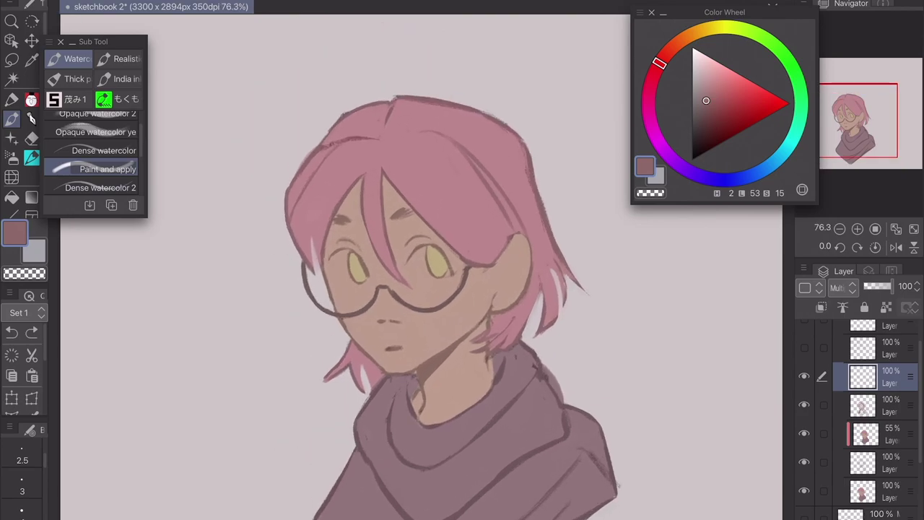
{"action": "left_click_drag", "start_coordinate": [706, 100], "coordinate": [719, 101]}
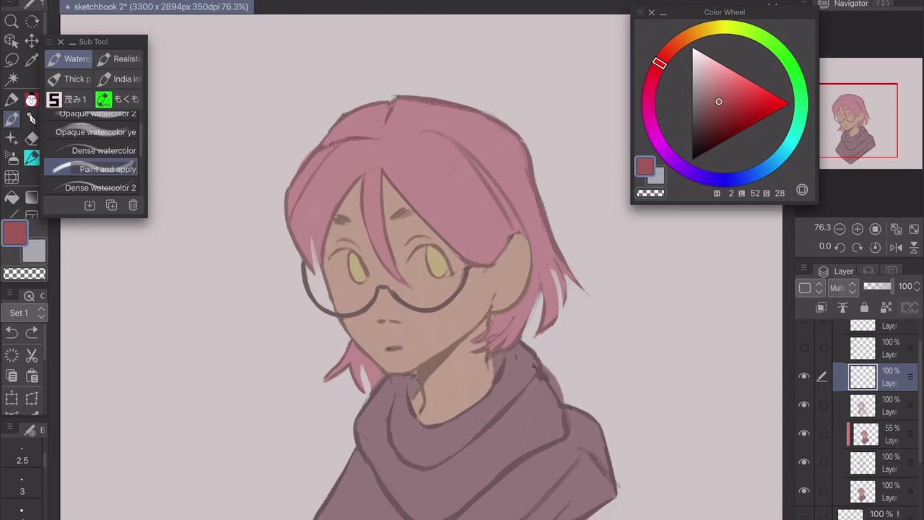
{"action": "left_click_drag", "start_coordinate": [659, 63], "coordinate": [668, 52]}
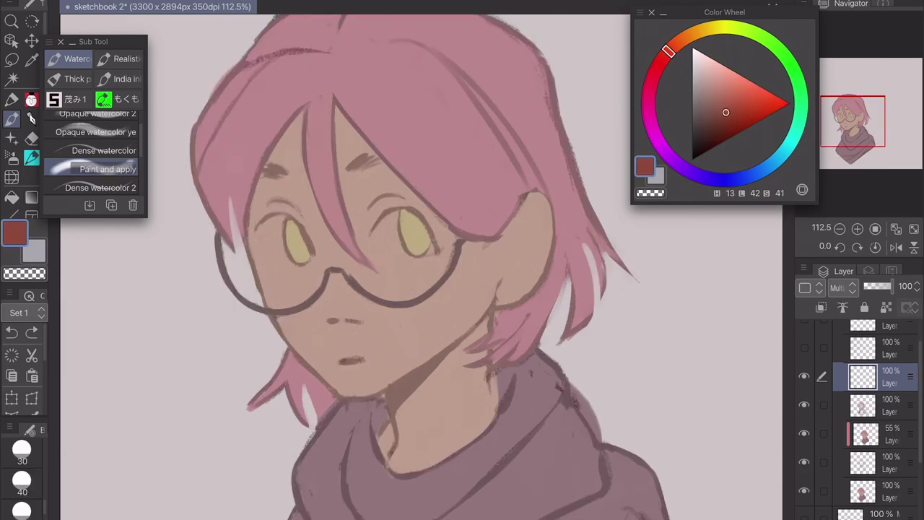
Brush soft red blush onto both cheeks, the ear and the neck, and lower the blush layer's opacity to 18%
{"action": "mouse_move", "coordinate": [444, 272]}
{"action": "left_mouse_down"}
{"action": "mouse_move", "coordinate": [455, 267]}
{"action": "mouse_move", "coordinate": [446, 289]}
{"action": "left_mouse_up"}
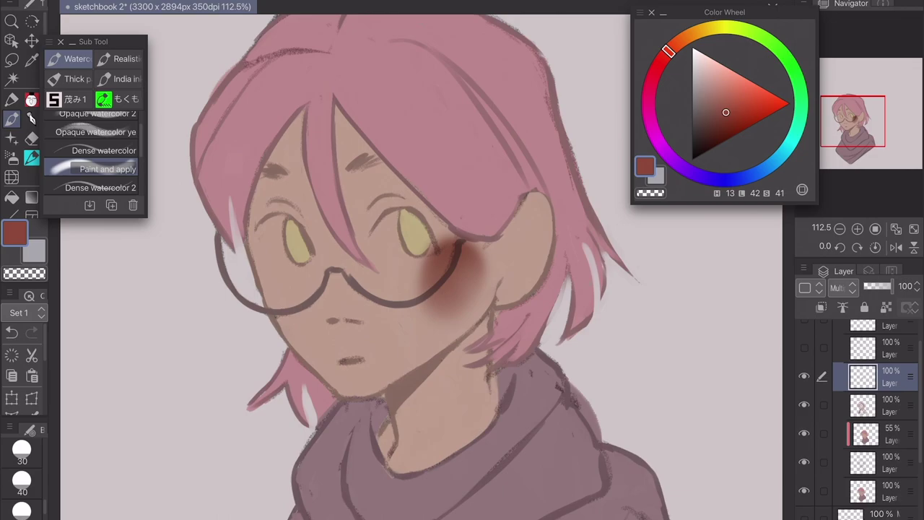
{"action": "mouse_move", "coordinate": [303, 267]}
{"action": "left_mouse_down"}
{"action": "mouse_move", "coordinate": [269, 304]}
{"action": "mouse_move", "coordinate": [264, 325]}
{"action": "left_mouse_up"}
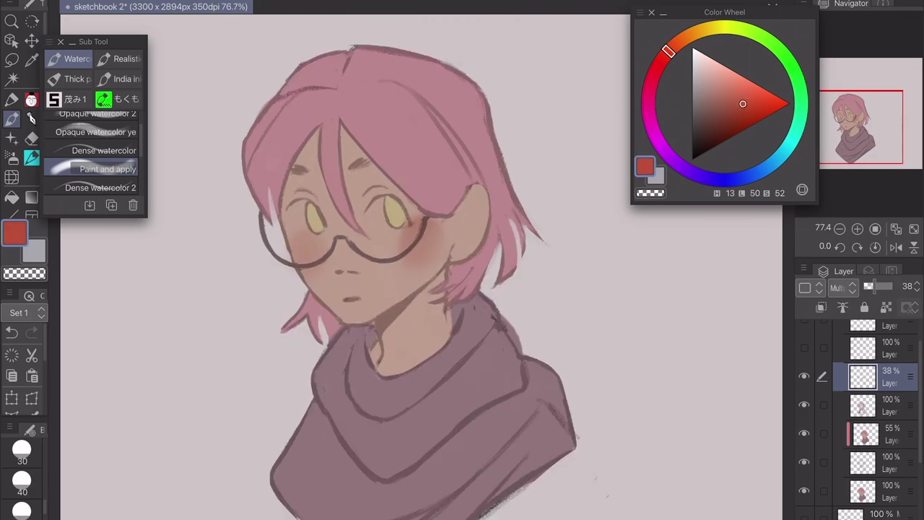
{"action": "left_click_drag", "start_coordinate": [473, 193], "coordinate": [485, 199]}
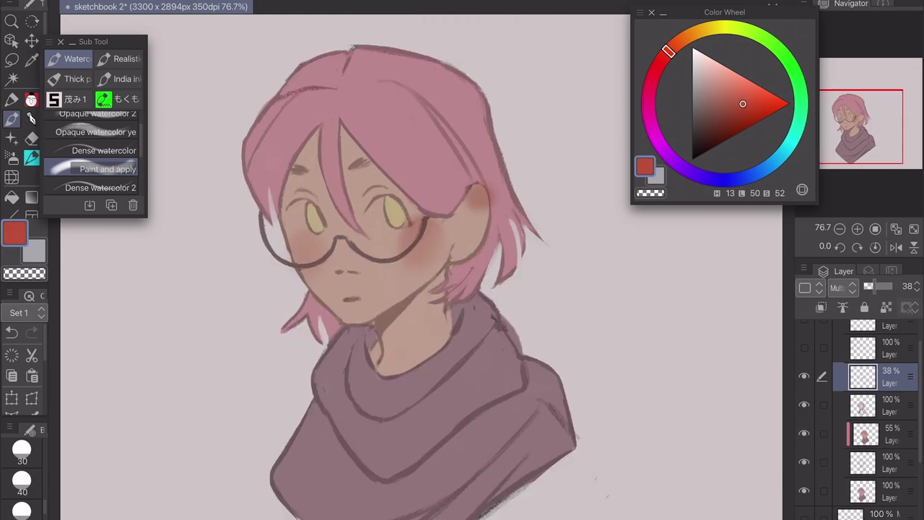
{"action": "left_click_drag", "start_coordinate": [426, 295], "coordinate": [396, 326]}
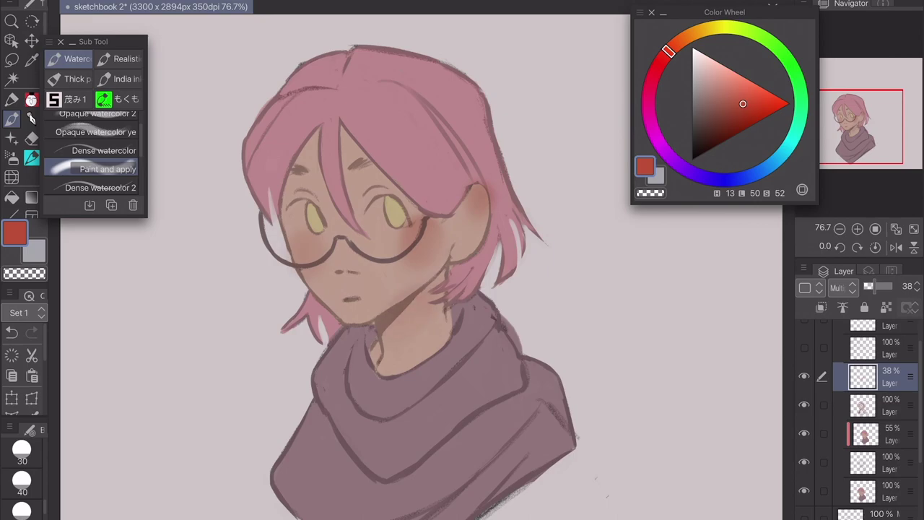
{"action": "key", "text": "e"}
{"action": "key", "text": "ctrl+minus"}
{"action": "left_click_drag", "start_coordinate": [872, 287], "coordinate": [869, 287]}
Add a new layer above the blush layer and choose a deep red (H 6, L 42, S 49)
{"action": "key", "text": "ctrl+shift+n"}
{"action": "left_click", "coordinate": [821, 308]}
{"action": "key", "text": "ctrl+plus"}
{"action": "left_click", "coordinate": [732, 112]}
{"action": "left_click_drag", "start_coordinate": [668, 51], "coordinate": [663, 58]}
{"action": "key", "text": "ctrl+plus"}
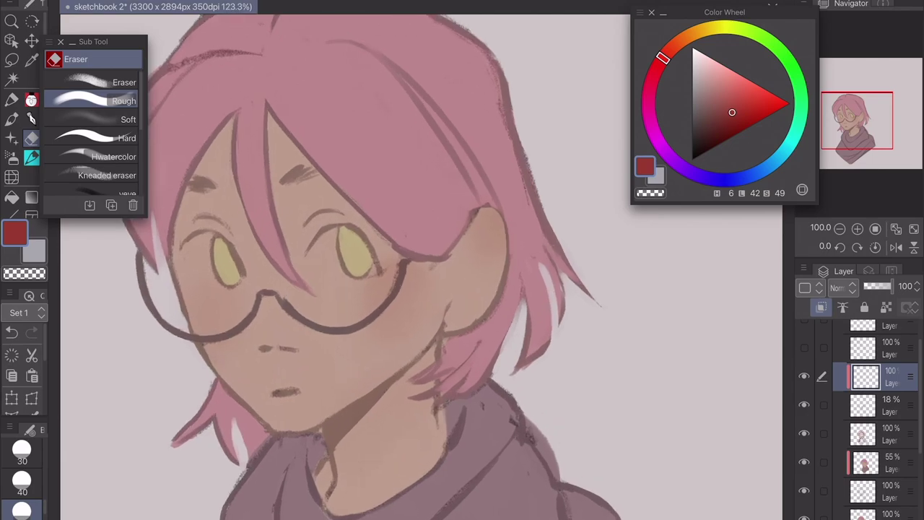
Set the new layer to Multiply without clipping and choose the Dense watercolor 2 brush at size 10
{"action": "key", "text": "b"}
{"action": "key", "text": "bracketleft"}
{"action": "key", "text": "bracketleft"}
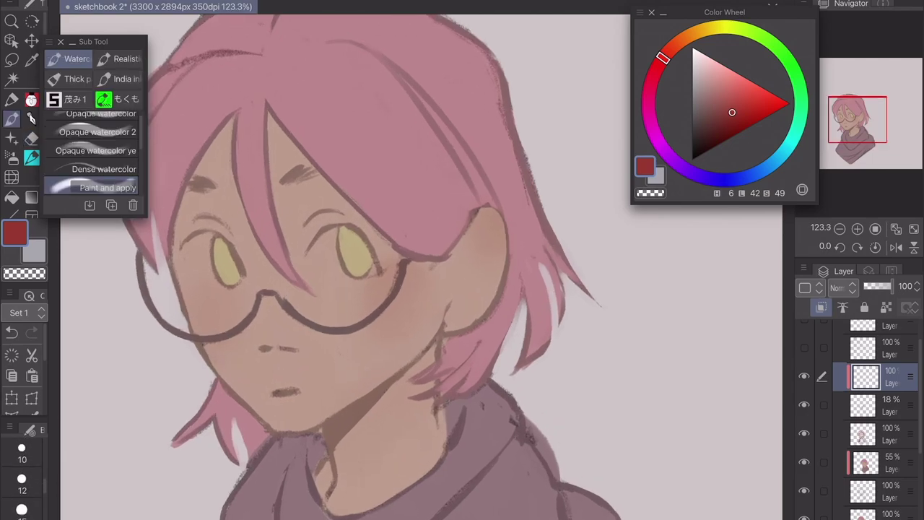
{"action": "left_click", "coordinate": [821, 307]}
{"action": "left_click", "coordinate": [844, 288]}
{"action": "scroll", "coordinate": [93, 168], "scroll_direction": "down", "scroll_amount": 2}
{"action": "left_click", "coordinate": [100, 168]}
Paint a shadow on the forehead along the hanging hair strand and lower the shadow layer's opacity to 22%
{"action": "mouse_move", "coordinate": [268, 119]}
{"action": "left_mouse_down"}
{"action": "mouse_move", "coordinate": [279, 206]}
{"action": "mouse_move", "coordinate": [272, 157]}
{"action": "left_mouse_up"}
{"action": "left_click_drag", "start_coordinate": [274, 200], "coordinate": [288, 250]}
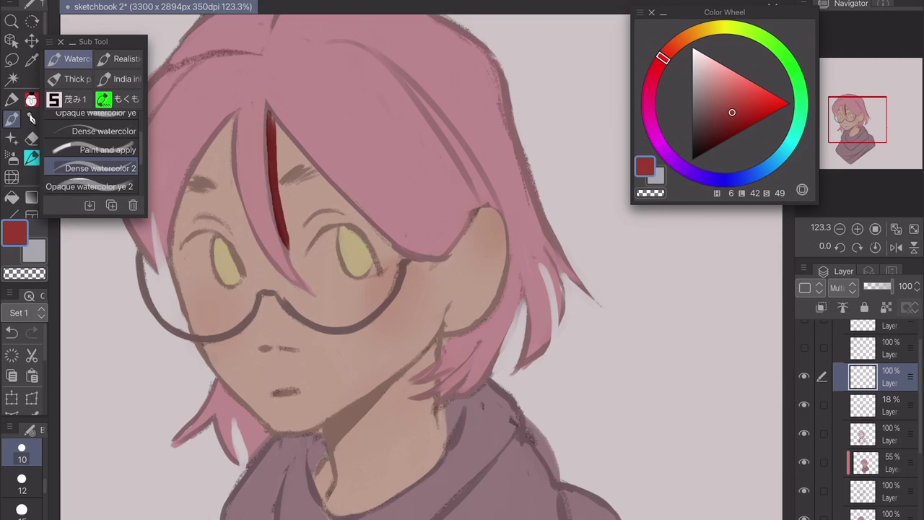
{"action": "left_click", "coordinate": [869, 287]}
{"action": "scroll", "coordinate": [361, 267], "scroll_direction": "down", "scroll_amount": 3}
{"action": "scroll", "coordinate": [361, 267], "scroll_direction": "up", "scroll_amount": 2}
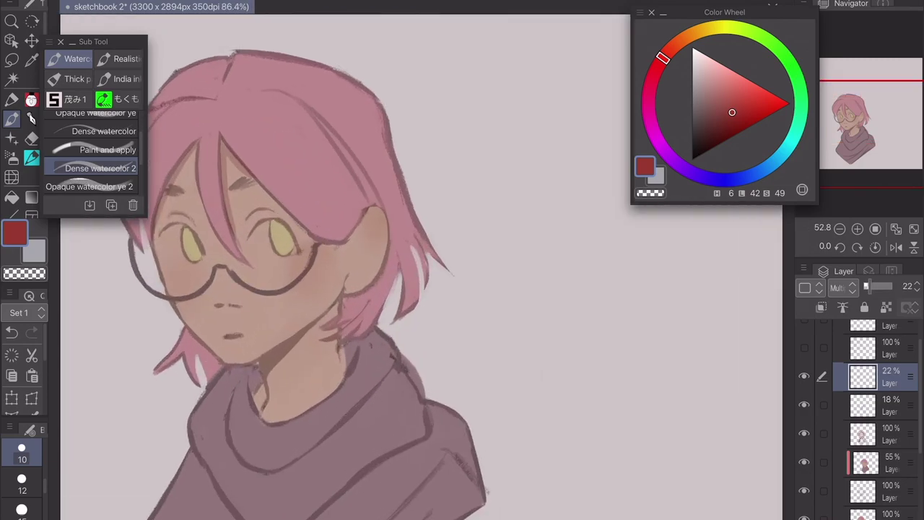
{"action": "scroll", "coordinate": [527, 181], "scroll_direction": "down", "scroll_amount": 2}
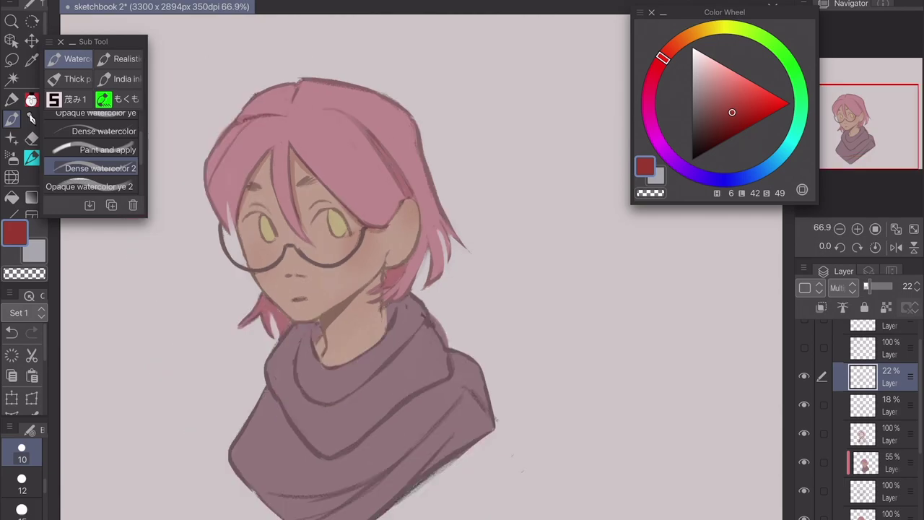
Paint shadows under the jaw and along the folds of the scarf
{"action": "left_click_drag", "start_coordinate": [351, 302], "coordinate": [319, 328]}
{"action": "scroll", "coordinate": [383, 230], "scroll_direction": "down", "scroll_amount": 1}
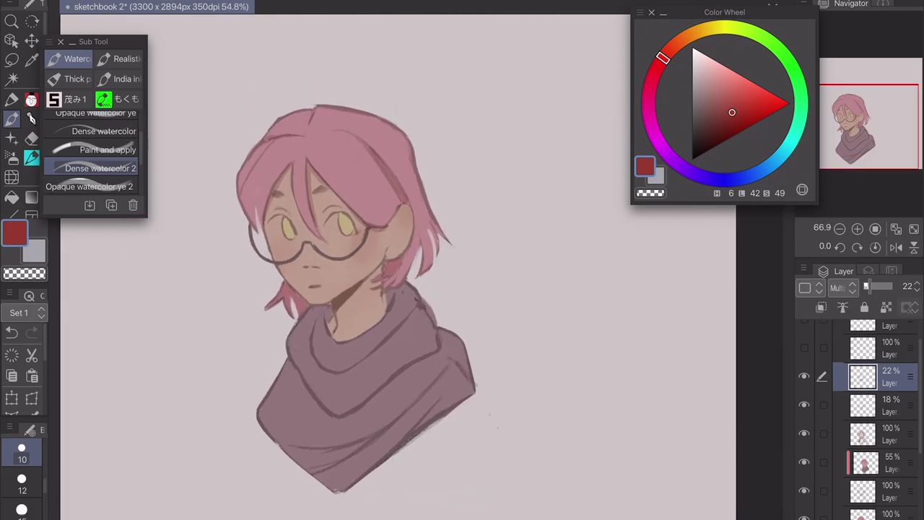
{"action": "mouse_move", "coordinate": [288, 361]}
{"action": "left_mouse_down"}
{"action": "mouse_move", "coordinate": [336, 419]}
{"action": "mouse_move", "coordinate": [377, 394]}
{"action": "left_mouse_up"}
{"action": "left_click_drag", "start_coordinate": [341, 417], "coordinate": [296, 370]}
{"action": "scroll", "coordinate": [682, 434], "scroll_direction": "down", "scroll_amount": 1}
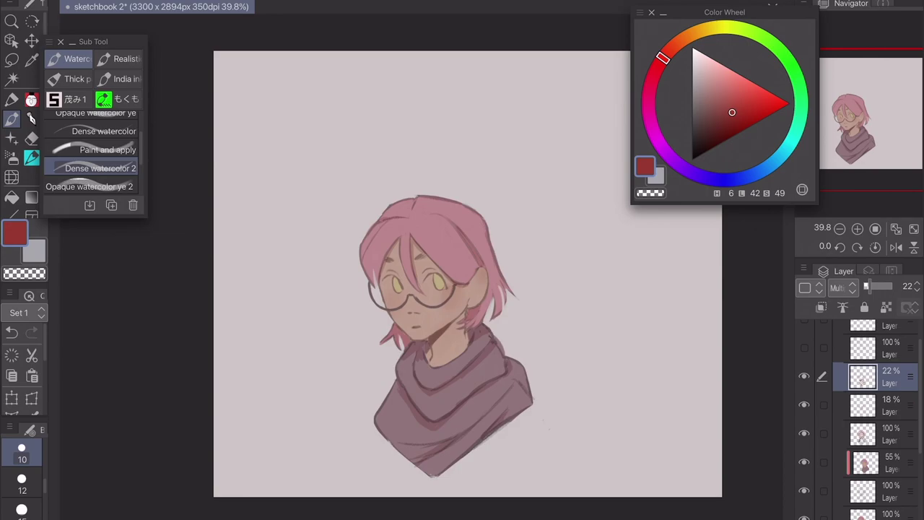
{"action": "scroll", "coordinate": [464, 402], "scroll_direction": "up", "scroll_amount": 3}
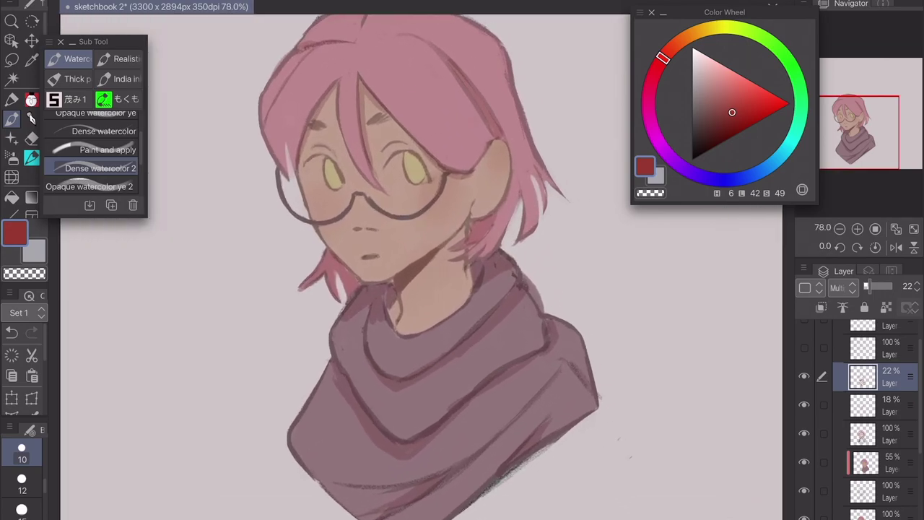
On a new Add-mode layer, brush a highlight band across the top of the hair with Paint and apply in pink (H 359, L 67, S 32)
{"action": "key", "text": "ctrl+shift+n"}
{"action": "scroll", "coordinate": [462, 418], "scroll_direction": "down", "scroll_amount": 1}
{"action": "left_click", "coordinate": [658, 66]}
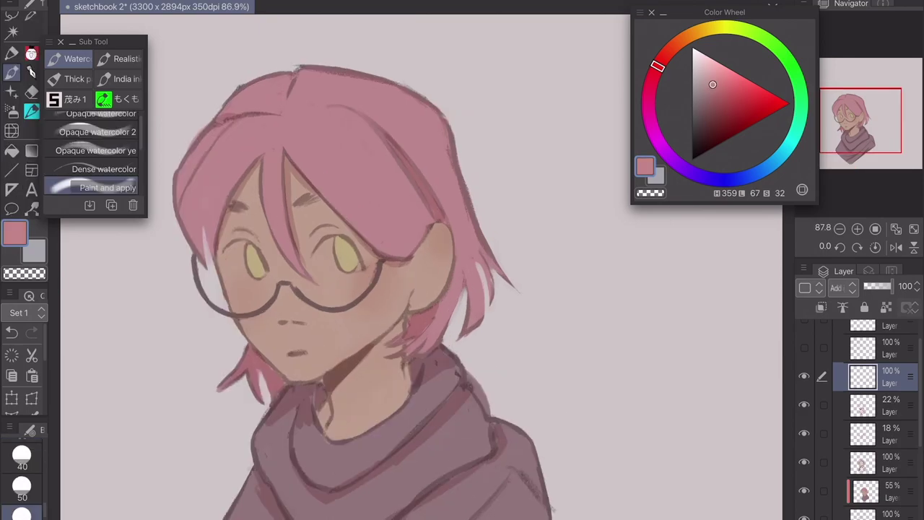
{"action": "mouse_move", "coordinate": [287, 143]}
{"action": "left_mouse_down"}
{"action": "mouse_move", "coordinate": [262, 211]}
{"action": "mouse_move", "coordinate": [393, 178]}
{"action": "left_mouse_up"}
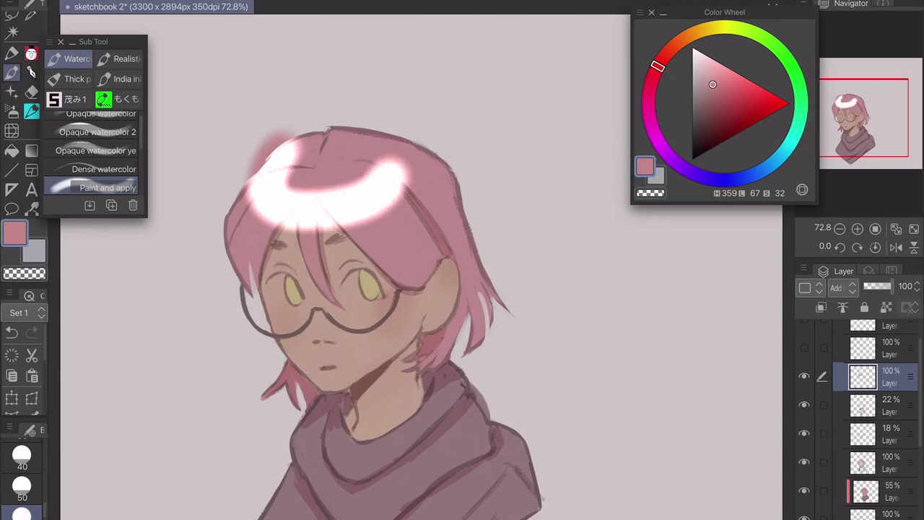
Undo the highlight band, repaint it wider across the hair at brush size 80, and lower its layer opacity to 38%
{"action": "key", "text": "ctrl+z"}
{"action": "scroll", "coordinate": [22, 469], "scroll_direction": "down", "scroll_amount": 2}
{"action": "left_click", "coordinate": [21, 502]}
{"action": "mouse_move", "coordinate": [261, 189]}
{"action": "left_mouse_down"}
{"action": "mouse_move", "coordinate": [401, 196]}
{"action": "mouse_move", "coordinate": [275, 220]}
{"action": "mouse_move", "coordinate": [278, 189]}
{"action": "mouse_move", "coordinate": [401, 208]}
{"action": "left_mouse_up"}
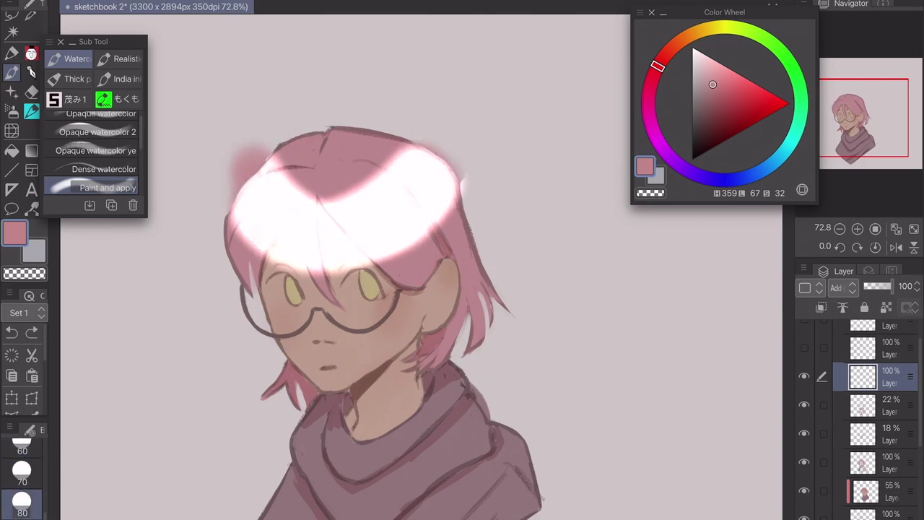
{"action": "left_click_drag", "start_coordinate": [891, 286], "coordinate": [868, 286]}
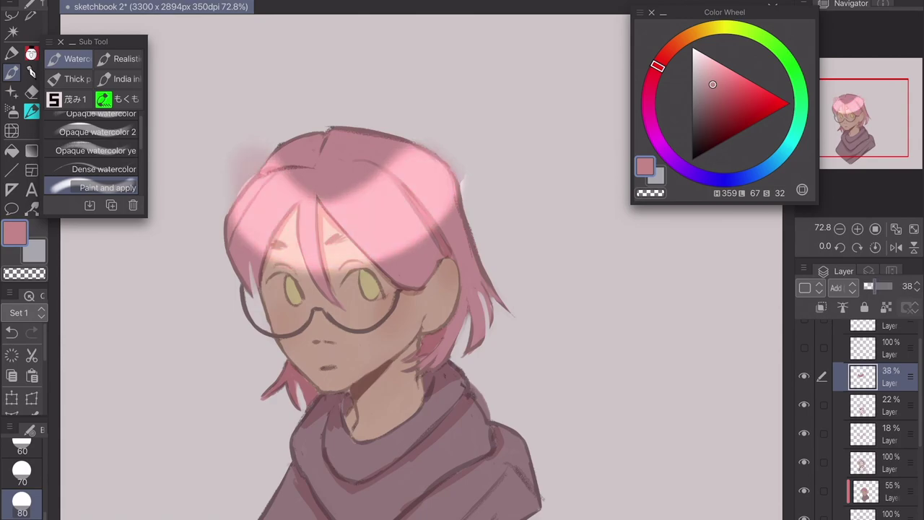
Trim the upper edge and the ear-side edges of the hair highlight with the Rough eraser, starting at size 100
{"action": "key", "text": "e"}
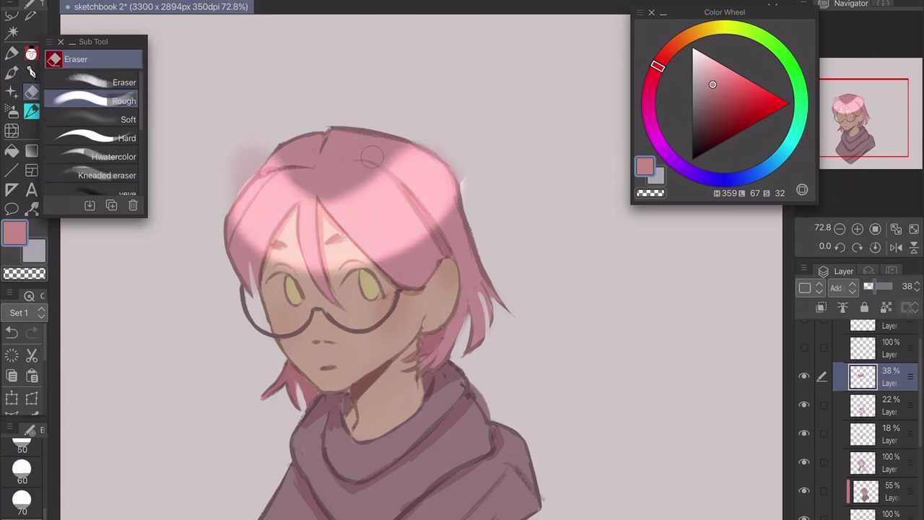
{"action": "left_click", "coordinate": [22, 494]}
{"action": "mouse_move", "coordinate": [290, 174]}
{"action": "left_mouse_down"}
{"action": "mouse_move", "coordinate": [391, 109]}
{"action": "mouse_move", "coordinate": [284, 147]}
{"action": "mouse_move", "coordinate": [400, 153]}
{"action": "left_mouse_up"}
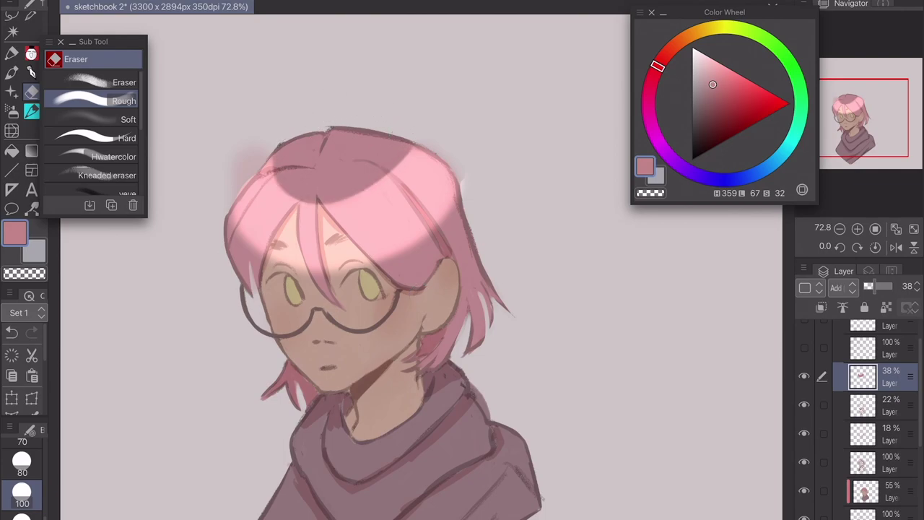
{"action": "mouse_move", "coordinate": [376, 266]}
{"action": "left_mouse_down"}
{"action": "mouse_move", "coordinate": [398, 247]}
{"action": "mouse_move", "coordinate": [441, 267]}
{"action": "mouse_move", "coordinate": [465, 243]}
{"action": "mouse_move", "coordinate": [456, 189]}
{"action": "left_mouse_up"}
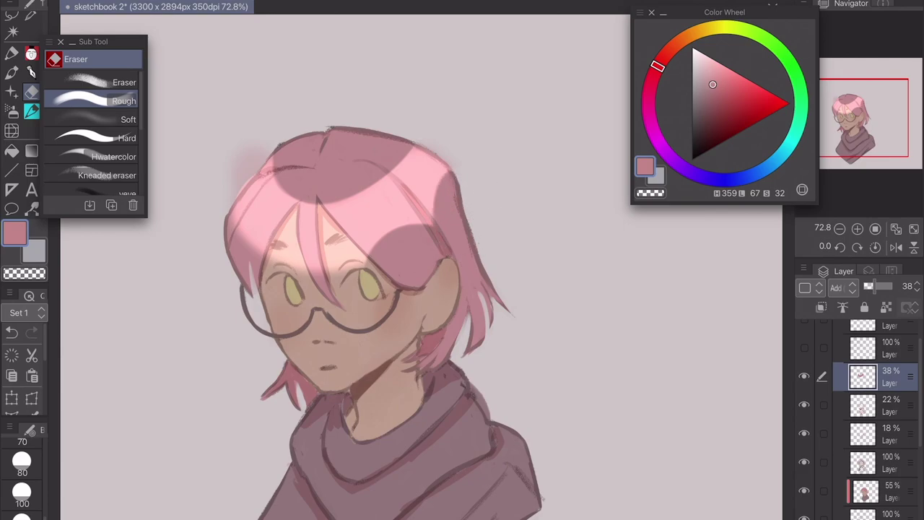
Erase the highlight from the forehead skin and parts of the hanging strand, plus the overspill outside the hair outline
{"action": "left_click_drag", "start_coordinate": [311, 286], "coordinate": [323, 316]}
{"action": "mouse_move", "coordinate": [311, 178]}
{"action": "left_mouse_down"}
{"action": "mouse_move", "coordinate": [308, 212]}
{"action": "mouse_move", "coordinate": [315, 160]}
{"action": "left_mouse_up"}
{"action": "scroll", "coordinate": [315, 160], "scroll_direction": "down", "scroll_amount": 1}
{"action": "mouse_move", "coordinate": [330, 222]}
{"action": "left_mouse_down"}
{"action": "mouse_move", "coordinate": [337, 260]}
{"action": "mouse_move", "coordinate": [361, 264]}
{"action": "mouse_move", "coordinate": [368, 253]}
{"action": "mouse_move", "coordinate": [348, 264]}
{"action": "mouse_move", "coordinate": [360, 263]}
{"action": "left_mouse_up"}
{"action": "scroll", "coordinate": [21, 482], "scroll_direction": "down", "scroll_amount": 3}
{"action": "left_click", "coordinate": [21, 448]}
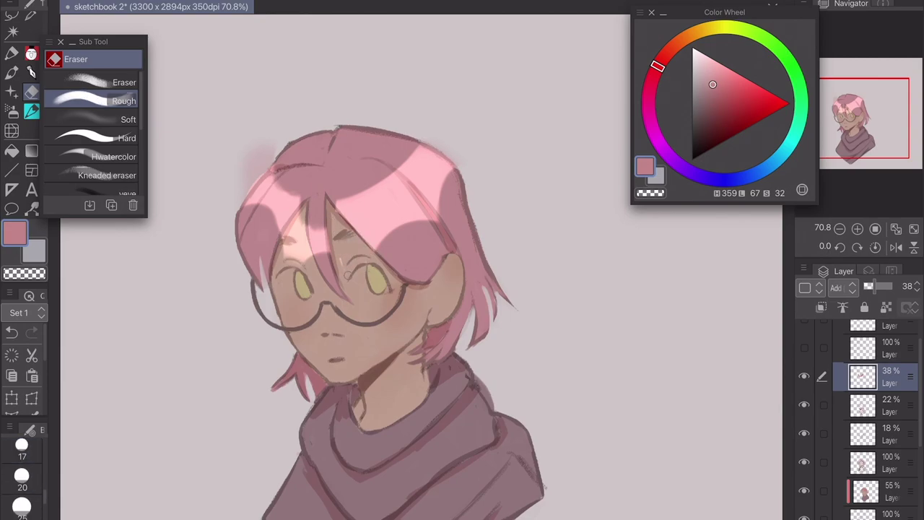
{"action": "mouse_move", "coordinate": [304, 216]}
{"action": "left_mouse_down"}
{"action": "mouse_move", "coordinate": [310, 261]}
{"action": "mouse_move", "coordinate": [296, 220]}
{"action": "left_mouse_up"}
{"action": "mouse_move", "coordinate": [289, 260]}
{"action": "left_mouse_down"}
{"action": "mouse_move", "coordinate": [296, 217]}
{"action": "mouse_move", "coordinate": [283, 266]}
{"action": "left_mouse_up"}
{"action": "left_click_drag", "start_coordinate": [297, 213], "coordinate": [283, 239]}
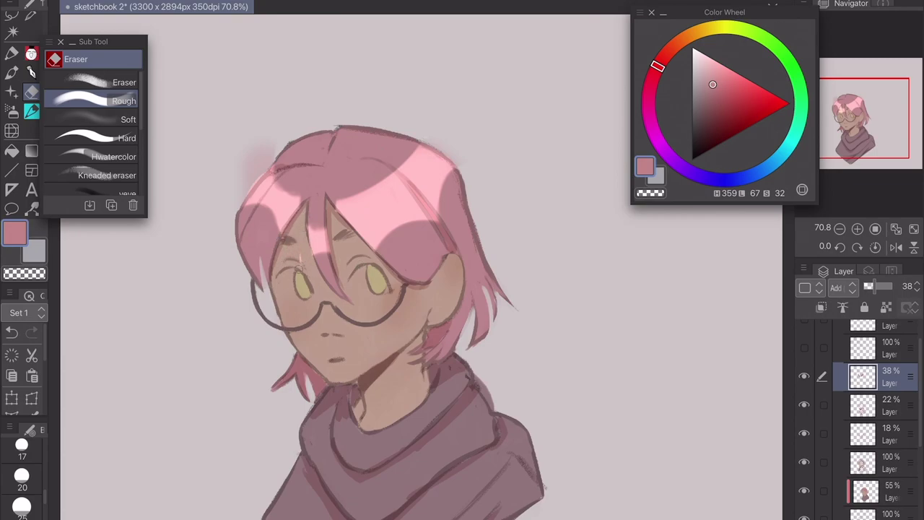
{"action": "left_click_drag", "start_coordinate": [267, 150], "coordinate": [249, 193]}
Lower the Add highlight layer's opacity to 6%
{"action": "left_click_drag", "start_coordinate": [875, 287], "coordinate": [865, 286]}
{"action": "scroll", "coordinate": [477, 240], "scroll_direction": "down", "scroll_amount": 5}
{"action": "scroll", "coordinate": [463, 242], "scroll_direction": "up", "scroll_amount": 4}
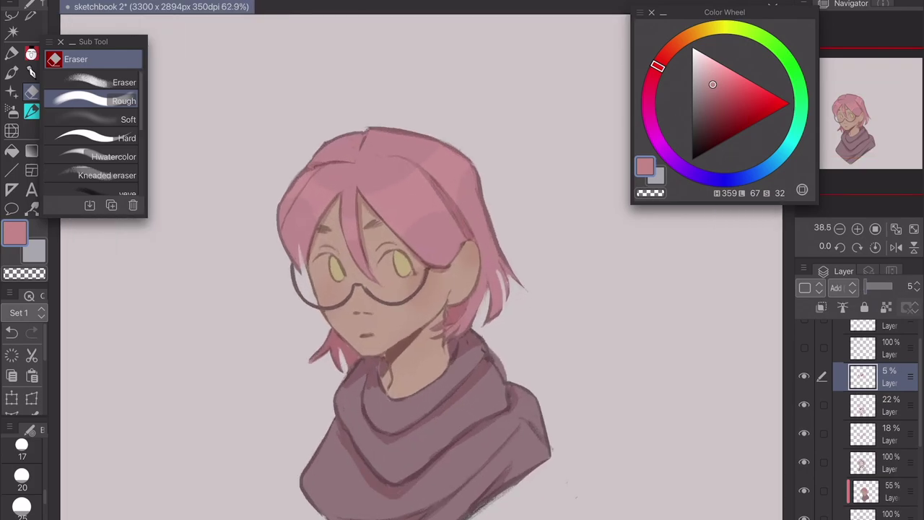
{"action": "scroll", "coordinate": [462, 268], "scroll_direction": "up", "scroll_amount": 1}
{"action": "key", "text": "ctrl+z"}
{"action": "key", "text": "b"}
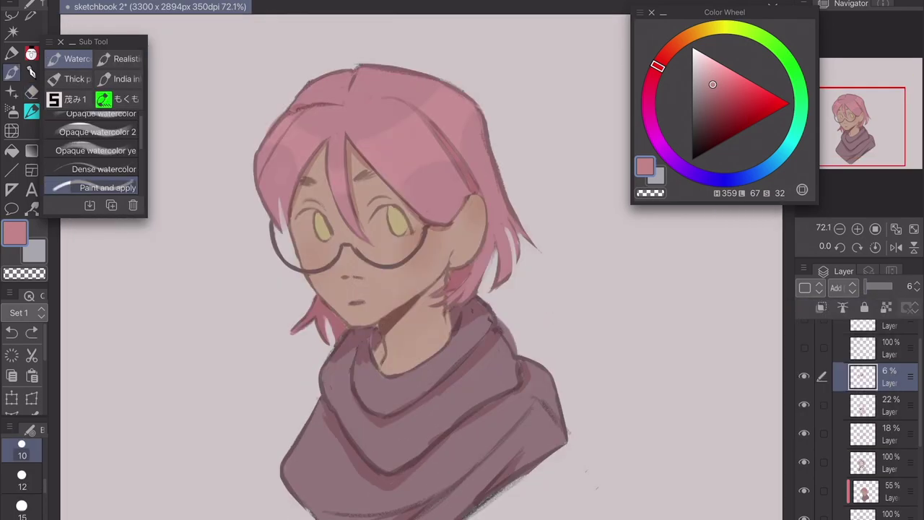
{"action": "key", "text": "ctrl+y"}
{"action": "scroll", "coordinate": [469, 267], "scroll_direction": "down", "scroll_amount": 3}
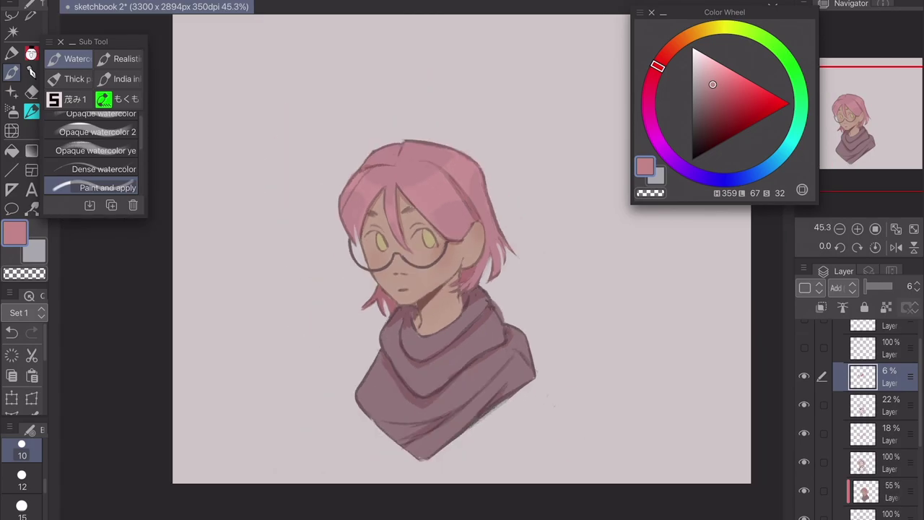
{"action": "scroll", "coordinate": [421, 267], "scroll_direction": "up", "scroll_amount": 3}
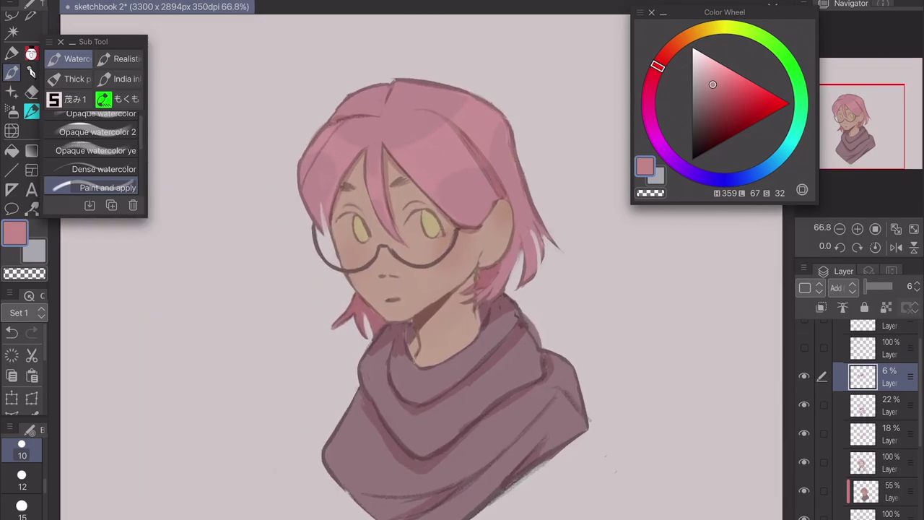
Add a new Multiply layer and pick a darker red (H 359, L 56, S 30)
{"action": "key", "text": "ctrl+shift+n"}
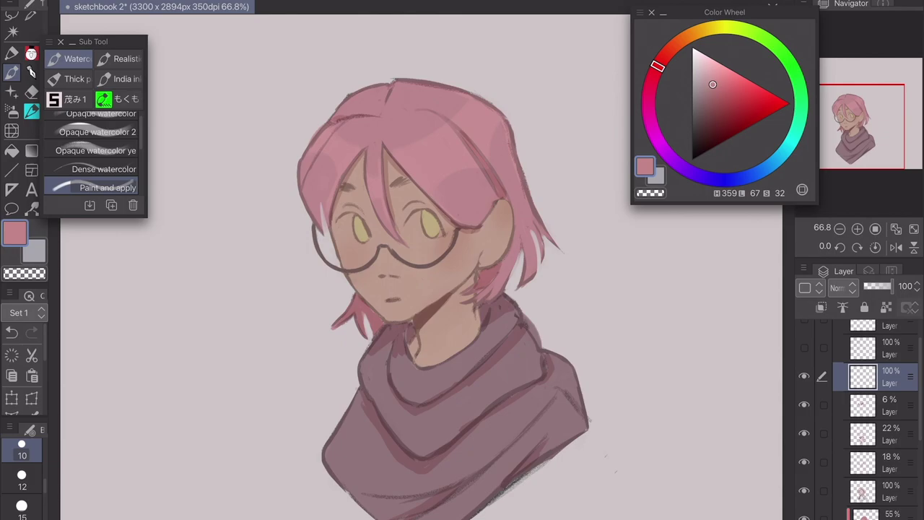
{"action": "scroll", "coordinate": [640, 307], "scroll_direction": "up", "scroll_amount": 2}
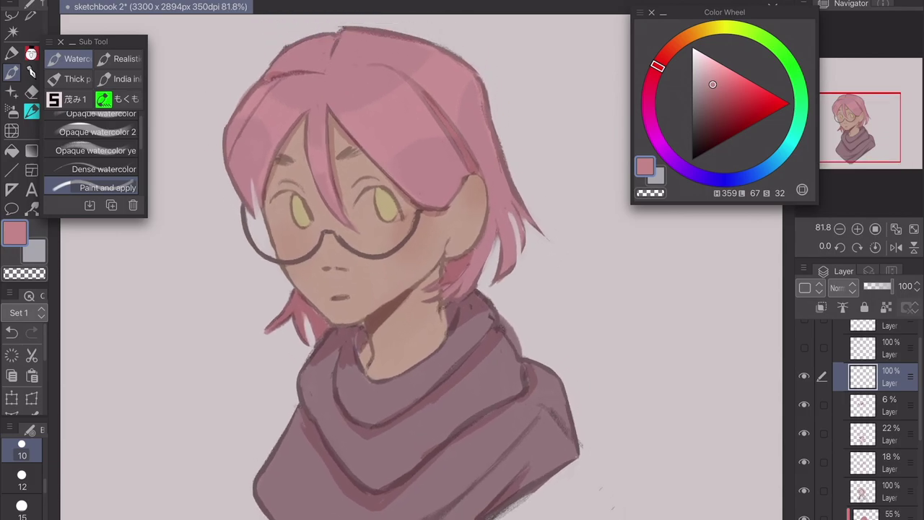
{"action": "left_click", "coordinate": [843, 288]}
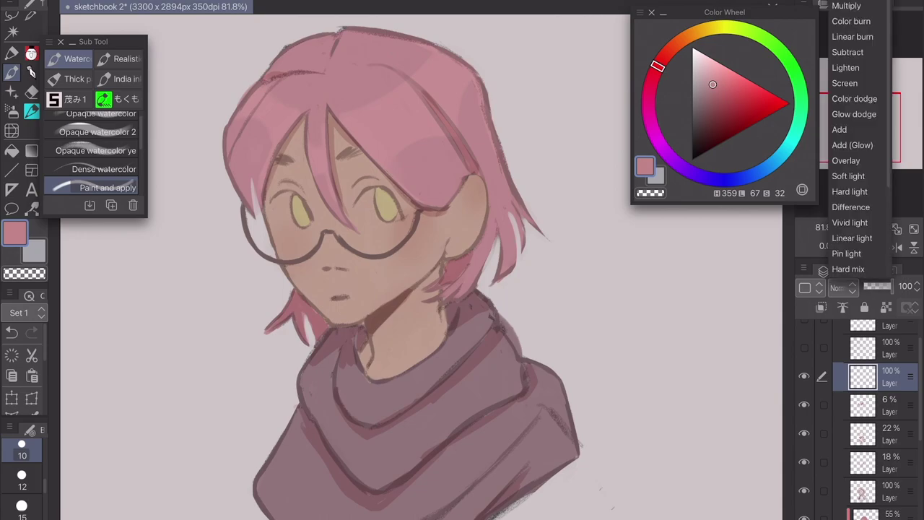
{"action": "left_click", "coordinate": [846, 6]}
{"action": "left_click", "coordinate": [718, 97]}
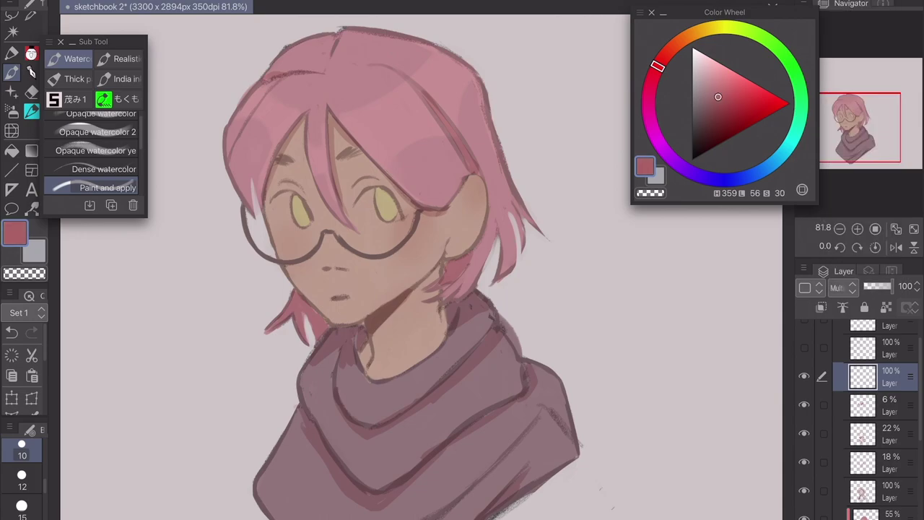
Paint soft shadows on both sides of the fringe and down the back hair, and lower the layer opacity to 30%
{"action": "scroll", "coordinate": [421, 298], "scroll_direction": "up", "scroll_amount": 1}
{"action": "left_click", "coordinate": [22, 482]}
{"action": "mouse_move", "coordinate": [376, 181]}
{"action": "left_mouse_down"}
{"action": "mouse_move", "coordinate": [386, 191]}
{"action": "mouse_move", "coordinate": [397, 184]}
{"action": "mouse_move", "coordinate": [390, 206]}
{"action": "mouse_move", "coordinate": [405, 182]}
{"action": "mouse_move", "coordinate": [410, 217]}
{"action": "mouse_move", "coordinate": [428, 195]}
{"action": "left_mouse_up"}
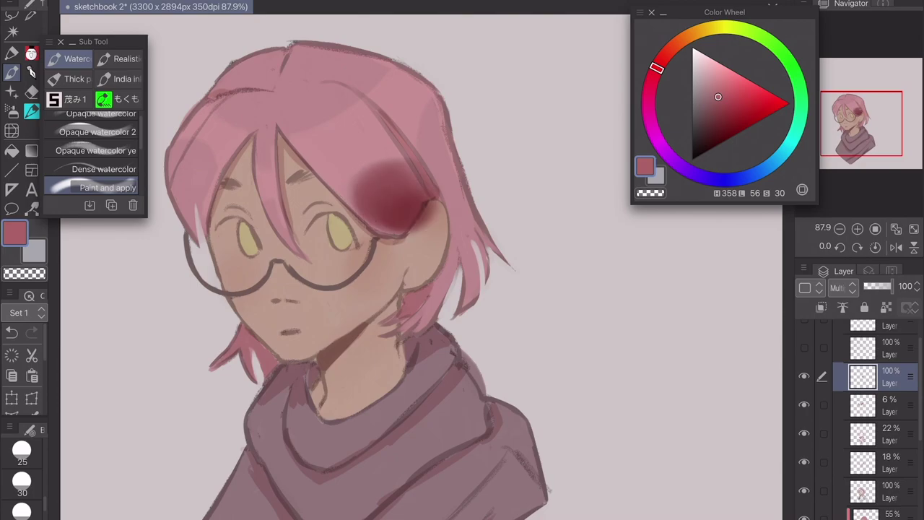
{"action": "left_click_drag", "start_coordinate": [437, 119], "coordinate": [471, 282]}
{"action": "left_click_drag", "start_coordinate": [192, 155], "coordinate": [191, 195]}
{"action": "left_click_drag", "start_coordinate": [893, 287], "coordinate": [867, 286]}
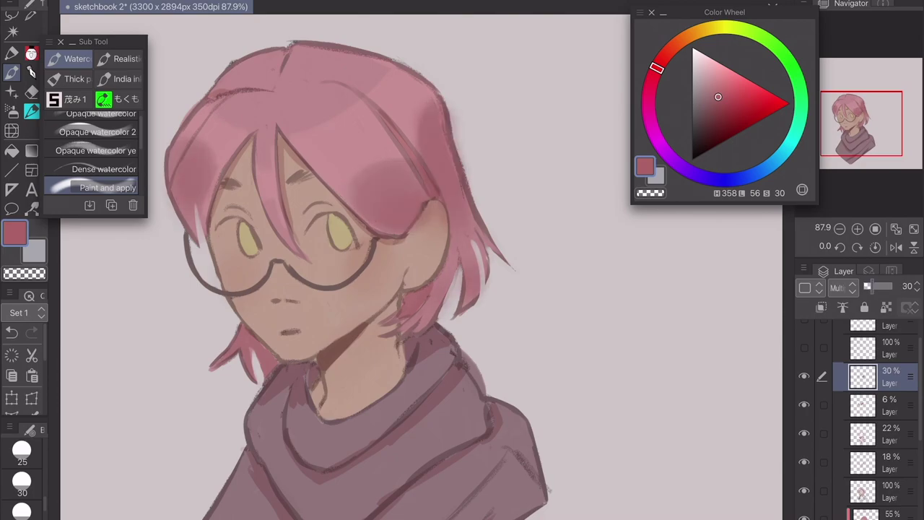
Erase the shadow overspill behind the head and lower the hair shadow layer's opacity to 14%
{"action": "key", "text": "e"}
{"action": "scroll", "coordinate": [359, 276], "scroll_direction": "down", "scroll_amount": 1}
{"action": "left_click_drag", "start_coordinate": [480, 181], "coordinate": [454, 86]}
{"action": "left_click_drag", "start_coordinate": [872, 286], "coordinate": [868, 286]}
Soften the hair shadow around the ear with the Soft eraser
{"action": "left_click", "coordinate": [108, 119]}
{"action": "scroll", "coordinate": [571, 317], "scroll_direction": "down", "scroll_amount": 2}
{"action": "left_click_drag", "start_coordinate": [422, 296], "coordinate": [439, 278]}
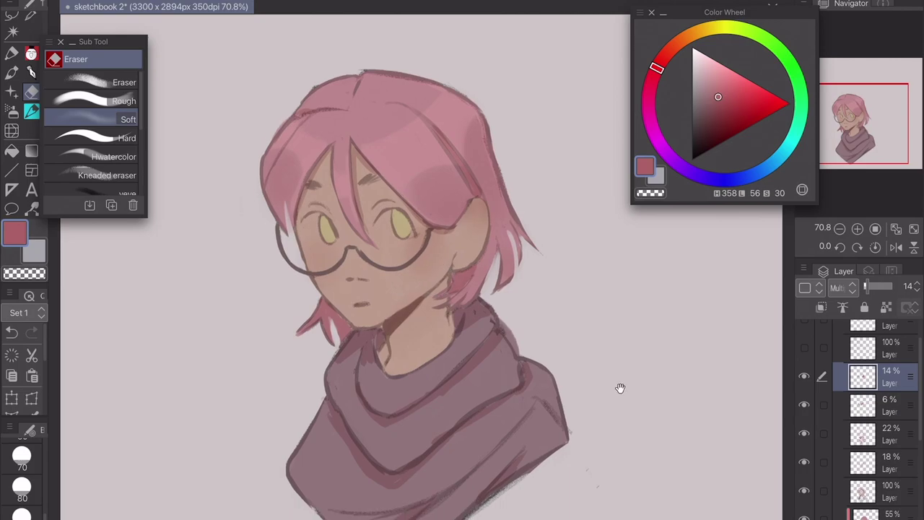
{"action": "left_click_drag", "start_coordinate": [461, 198], "coordinate": [444, 206]}
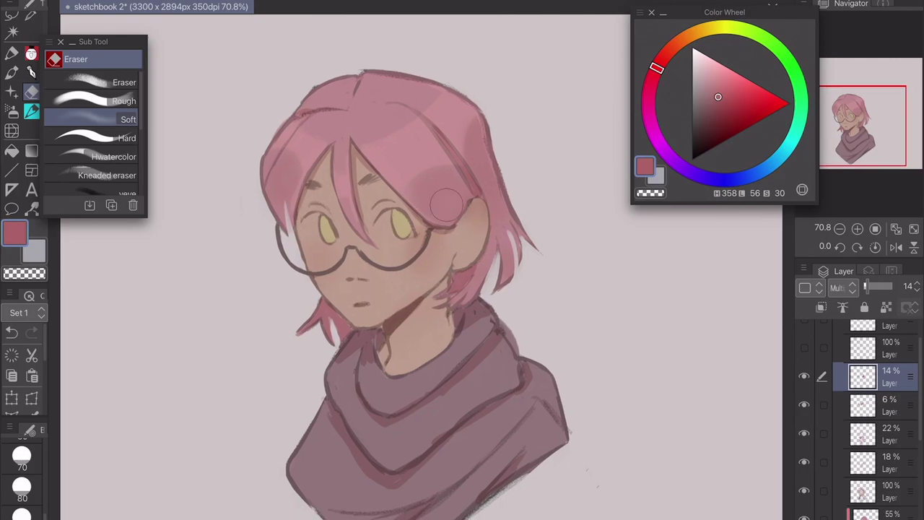
Paint smaller shadows around the hair parting and at the root of the hanging strand with Paint and apply at size 20
{"action": "key", "text": "b"}
{"action": "scroll", "coordinate": [433, 246], "scroll_direction": "up", "scroll_amount": 3}
{"action": "left_click_drag", "start_coordinate": [314, 230], "coordinate": [387, 193]}
{"action": "key", "text": "ctrl+z"}
{"action": "key", "text": "bracketleft"}
{"action": "key", "text": "bracketleft"}
{"action": "key", "text": "bracketleft"}
{"action": "key", "text": "bracketleft"}
{"action": "key", "text": "bracketleft"}
{"action": "key", "text": "bracketleft"}
{"action": "key", "text": "ctrl+z"}
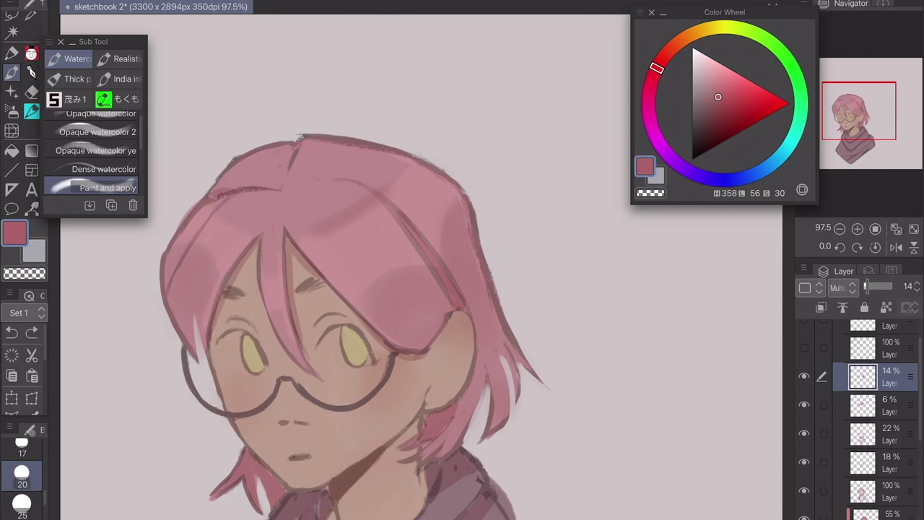
{"action": "left_click_drag", "start_coordinate": [323, 226], "coordinate": [383, 193]}
{"action": "left_click_drag", "start_coordinate": [227, 218], "coordinate": [244, 227]}
{"action": "left_click_drag", "start_coordinate": [265, 268], "coordinate": [280, 279]}
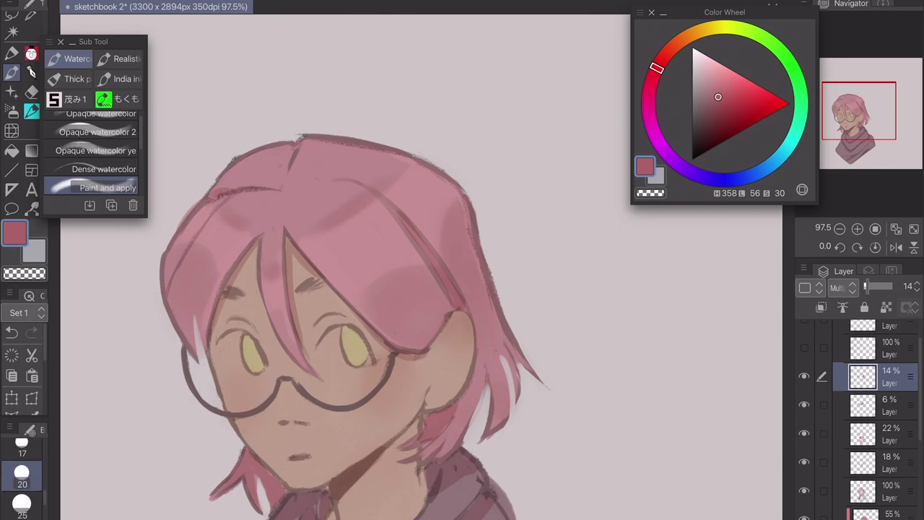
Soften the shadow around the parting and the hanging strand with the Soft eraser and check the whole portrait
{"action": "key", "text": "ctrl+0"}
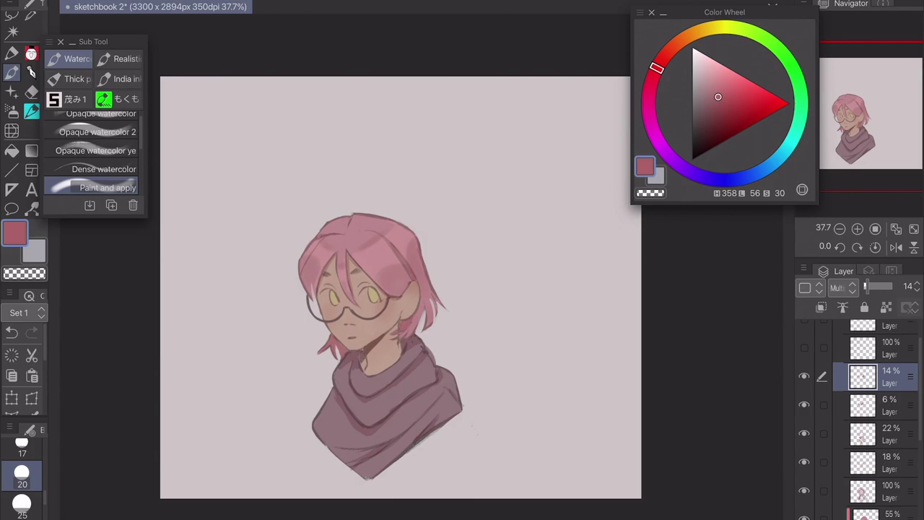
{"action": "scroll", "coordinate": [446, 252], "scroll_direction": "up", "scroll_amount": 2}
{"action": "key", "text": "e"}
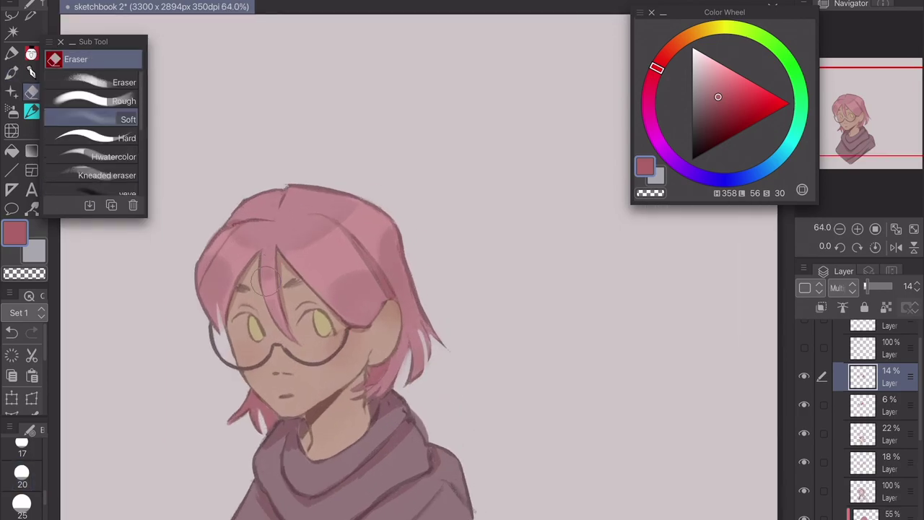
{"action": "left_click_drag", "start_coordinate": [297, 257], "coordinate": [271, 264]}
{"action": "scroll", "coordinate": [385, 217], "scroll_direction": "down", "scroll_amount": 2}
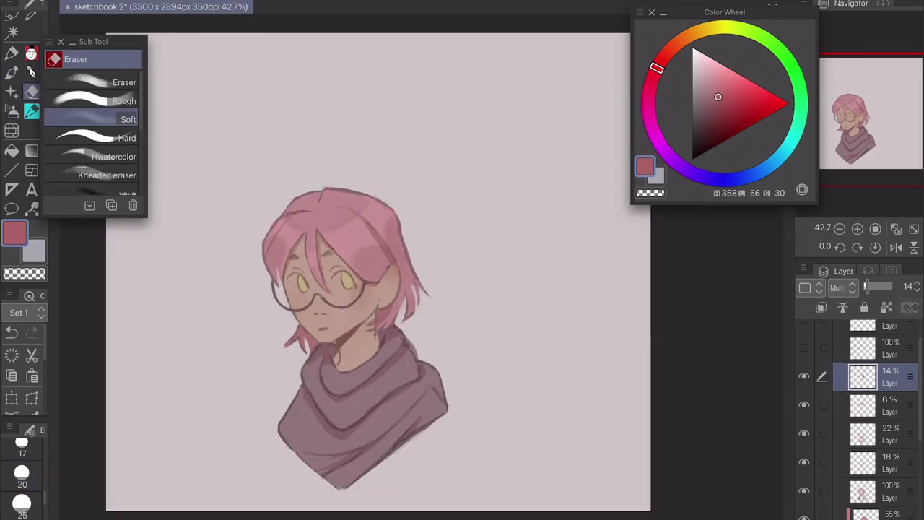
{"action": "scroll", "coordinate": [361, 303], "scroll_direction": "up", "scroll_amount": 1}
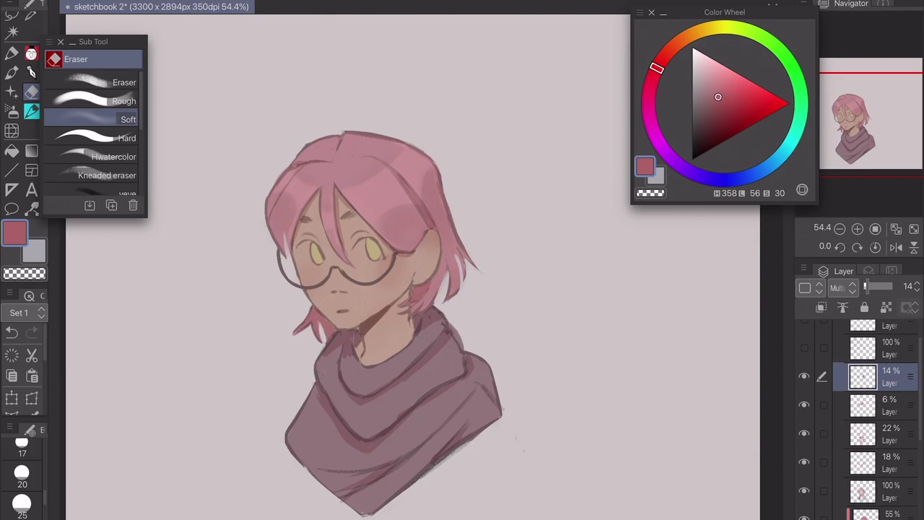
{"action": "key", "text": "ctrl+plus"}
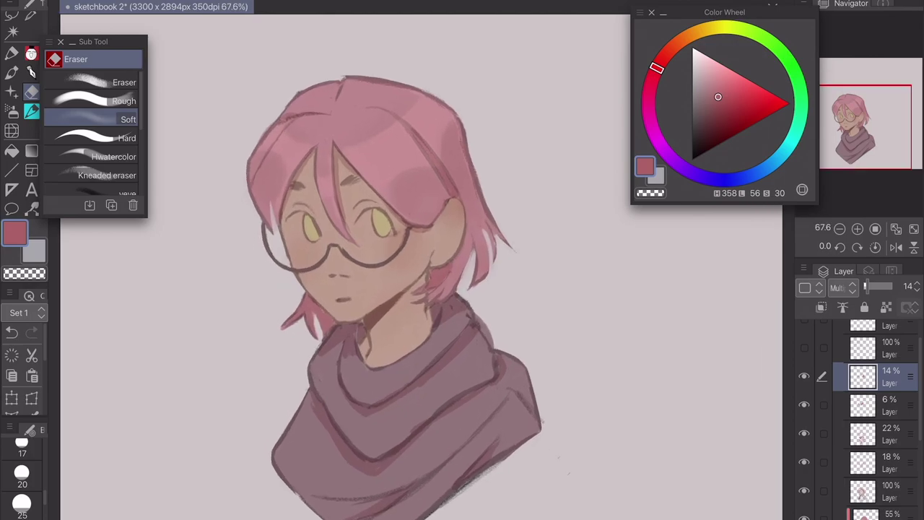
{"action": "scroll", "coordinate": [404, 289], "scroll_direction": "down", "scroll_amount": 1}
Add a new Multiply layer without clipping and set the colour to dark purple (H 273, L 41, S 24)
{"action": "key", "text": "ctrl+shift+n"}
{"action": "left_click", "coordinate": [821, 308]}
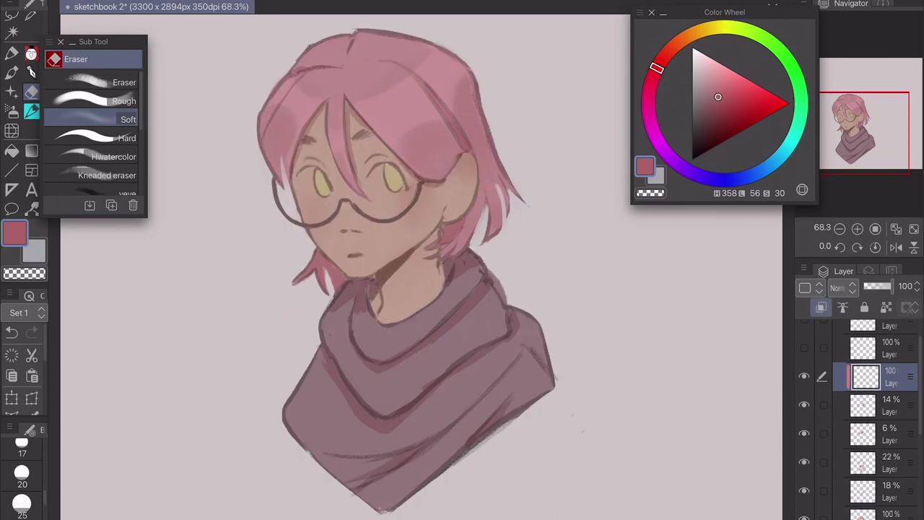
{"action": "left_click", "coordinate": [821, 308]}
{"action": "left_click", "coordinate": [844, 288]}
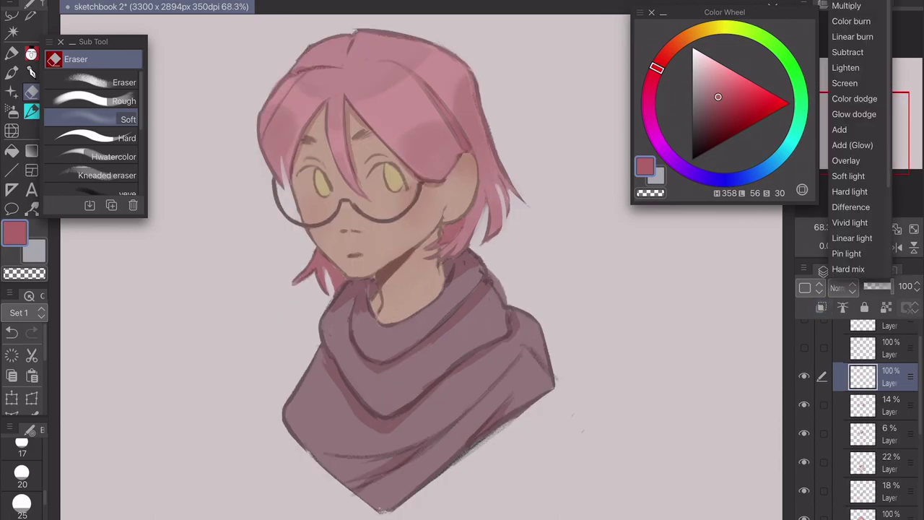
{"action": "left_click", "coordinate": [847, 7]}
{"action": "mouse_move", "coordinate": [656, 68]}
{"action": "left_mouse_down"}
{"action": "mouse_move", "coordinate": [648, 109]}
{"action": "mouse_move", "coordinate": [663, 150]}
{"action": "mouse_move", "coordinate": [683, 167]}
{"action": "left_mouse_up"}
{"action": "left_click_drag", "start_coordinate": [718, 97], "coordinate": [712, 113]}
Paint purple shadows on the upper wrap of the scarf with Paint and apply at size 100, undoing the oversized first stroke
{"action": "left_click", "coordinate": [11, 73]}
{"action": "scroll", "coordinate": [404, 289], "scroll_direction": "up", "scroll_amount": 1}
{"action": "left_click_drag", "start_coordinate": [415, 289], "coordinate": [389, 325]}
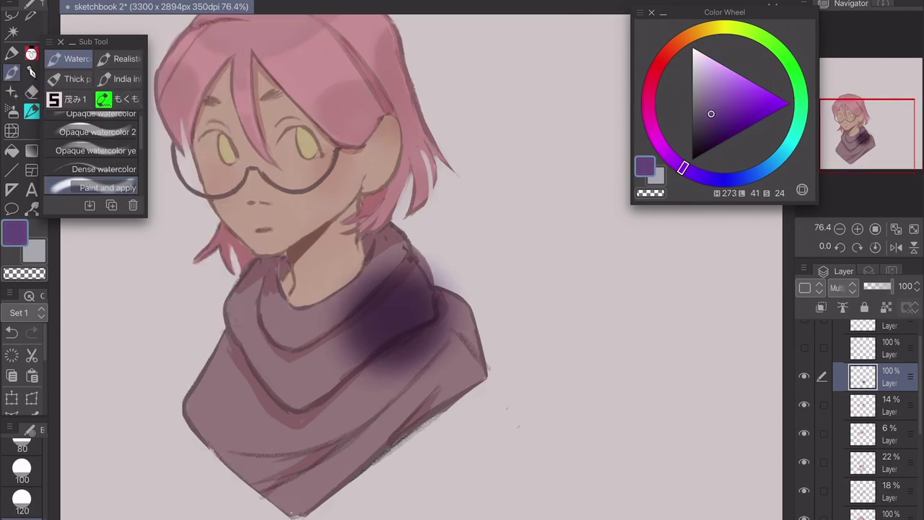
{"action": "key", "text": "ctrl+z"}
{"action": "left_click_drag", "start_coordinate": [422, 298], "coordinate": [386, 318]}
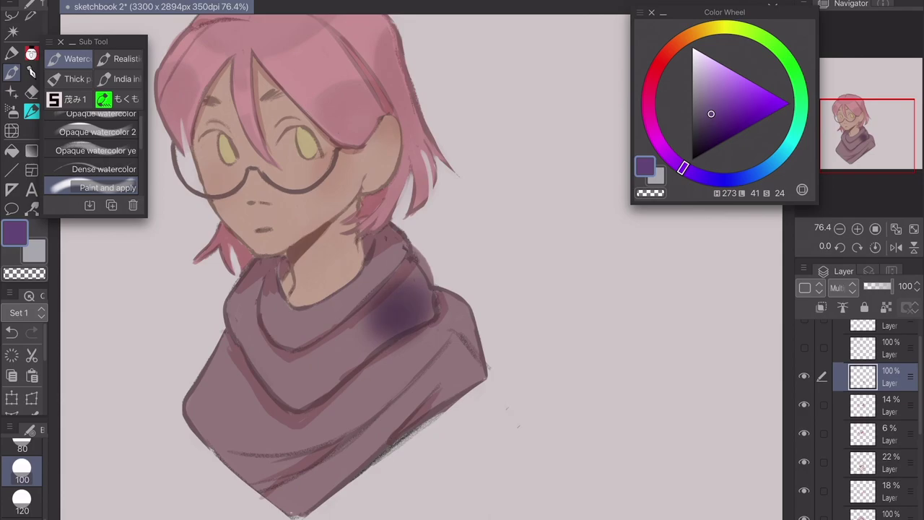
{"action": "left_click_drag", "start_coordinate": [329, 357], "coordinate": [292, 379]}
{"action": "left_click_drag", "start_coordinate": [242, 285], "coordinate": [264, 322]}
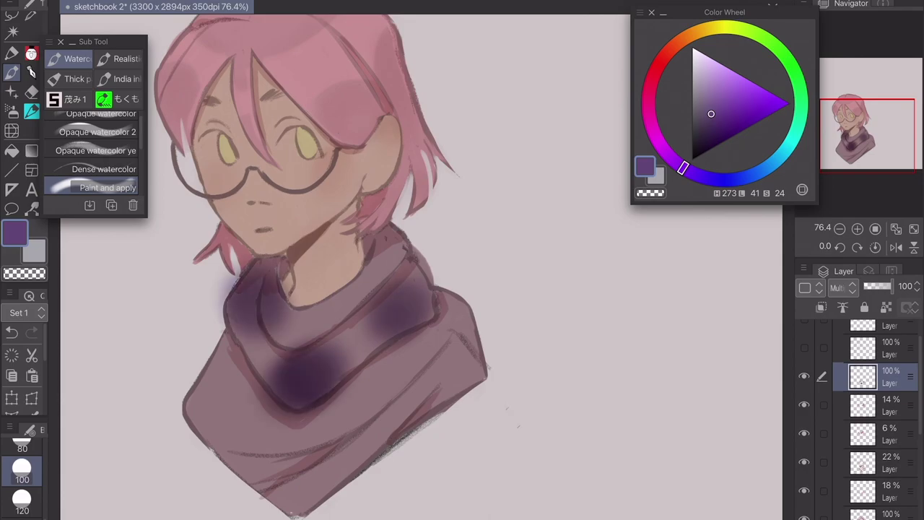
Paint purple shadows over the lower folds of the scarf and lower the layer opacity to 19%
{"action": "left_click_drag", "start_coordinate": [339, 422], "coordinate": [314, 455]}
{"action": "left_click_drag", "start_coordinate": [440, 347], "coordinate": [401, 386]}
{"action": "left_click_drag", "start_coordinate": [350, 415], "coordinate": [303, 462]}
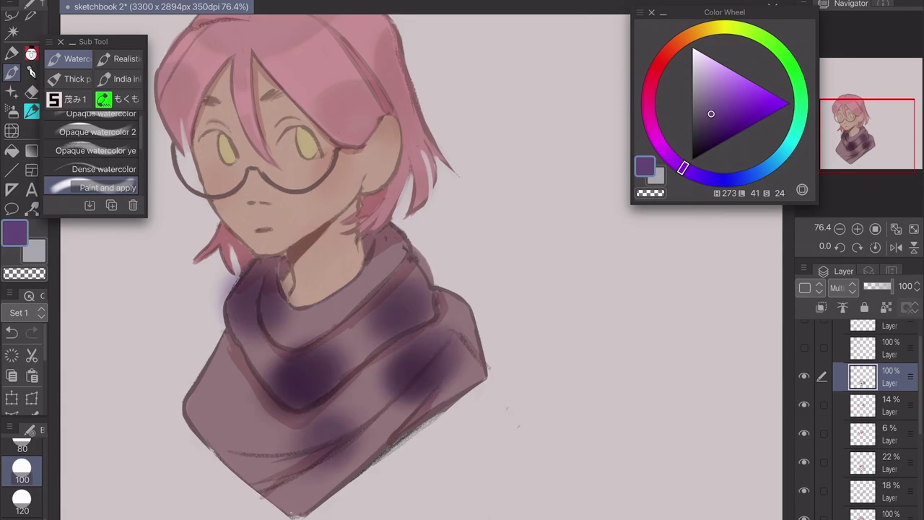
{"action": "left_click_drag", "start_coordinate": [217, 390], "coordinate": [235, 429]}
{"action": "left_click_drag", "start_coordinate": [893, 285], "coordinate": [869, 286]}
{"action": "scroll", "coordinate": [419, 267], "scroll_direction": "down", "scroll_amount": 5}
{"action": "scroll", "coordinate": [404, 267], "scroll_direction": "up", "scroll_amount": 4}
Clean up the purple scarf shadow with the Rough eraser at size 60 and lower that layer's opacity to 11%
{"action": "left_click", "coordinate": [31, 92]}
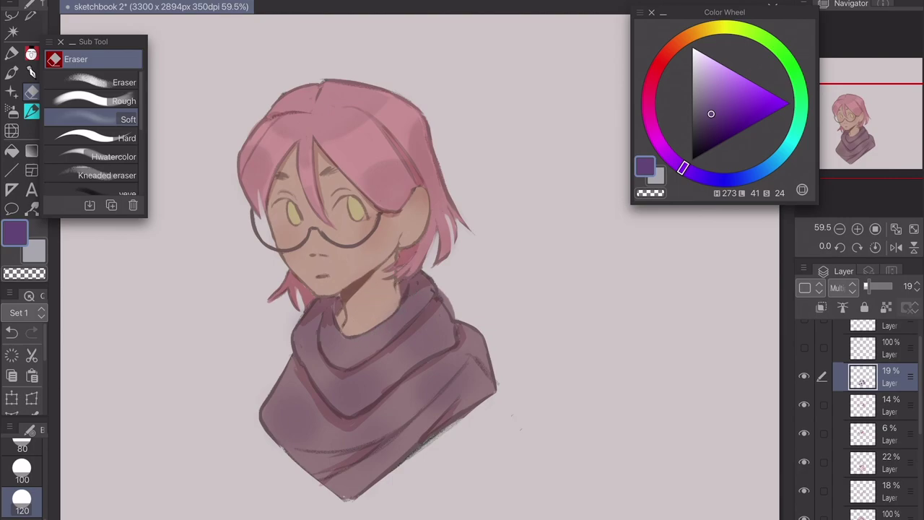
{"action": "left_click", "coordinate": [93, 101]}
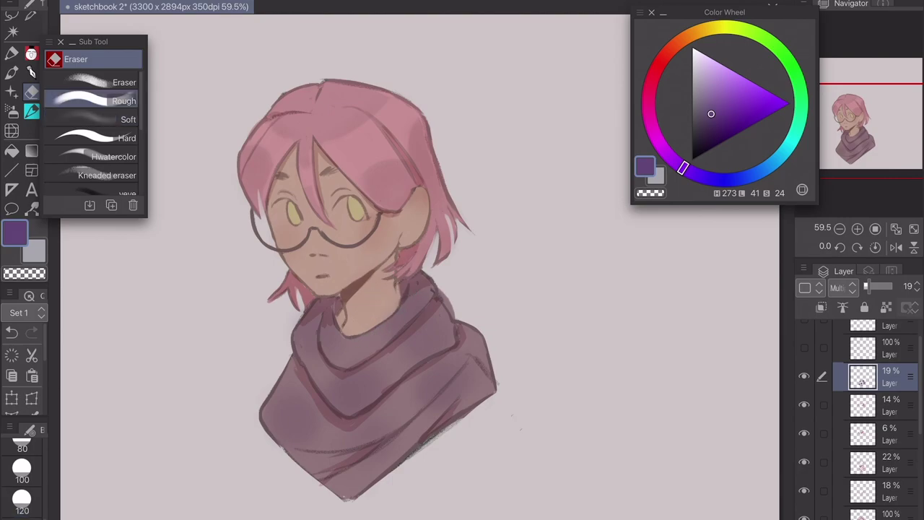
{"action": "scroll", "coordinate": [379, 382], "scroll_direction": "up", "scroll_amount": 1}
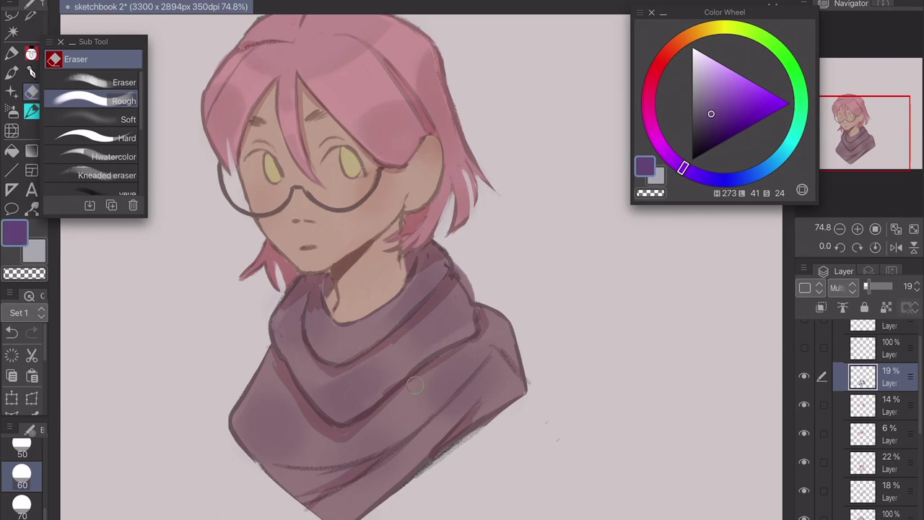
{"action": "scroll", "coordinate": [469, 506], "scroll_direction": "down", "scroll_amount": 1}
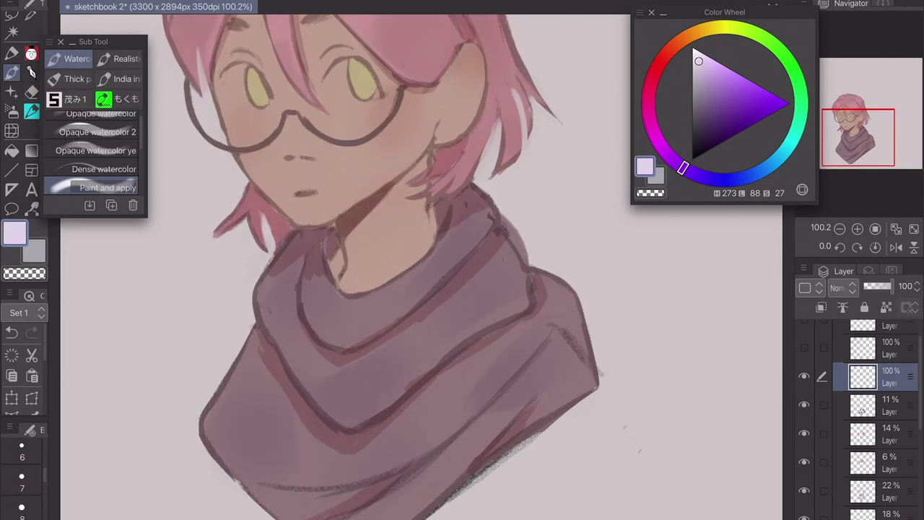
Paint pale lavender highlights (H 273, L 88, S 27) along the scarf's fold edges with the Dense watercolor 2 brush
{"action": "scroll", "coordinate": [93, 154], "scroll_direction": "down", "scroll_amount": 1}
{"action": "left_click", "coordinate": [100, 175]}
{"action": "key", "text": "ctrl+z"}
{"action": "scroll", "coordinate": [463, 267], "scroll_direction": "down", "scroll_amount": 1}
{"action": "mouse_move", "coordinate": [327, 334]}
{"action": "left_mouse_down"}
{"action": "mouse_move", "coordinate": [369, 335]}
{"action": "mouse_move", "coordinate": [401, 306]}
{"action": "mouse_move", "coordinate": [325, 327]}
{"action": "mouse_move", "coordinate": [392, 321]}
{"action": "left_mouse_up"}
{"action": "left_click_drag", "start_coordinate": [369, 284], "coordinate": [415, 256]}
{"action": "left_click_drag", "start_coordinate": [389, 273], "coordinate": [414, 259]}
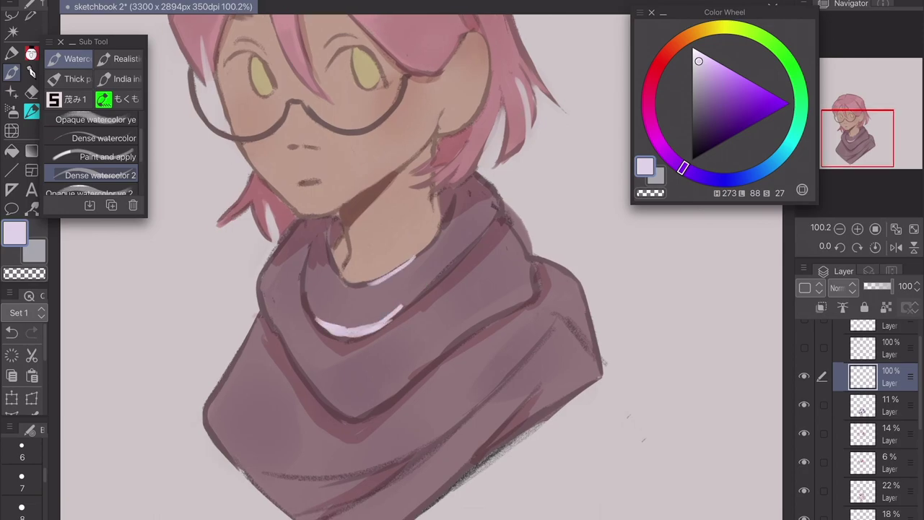
{"action": "mouse_move", "coordinate": [332, 402]}
{"action": "left_mouse_down"}
{"action": "mouse_move", "coordinate": [393, 391]}
{"action": "mouse_move", "coordinate": [330, 403]}
{"action": "left_mouse_up"}
{"action": "mouse_move", "coordinate": [237, 360]}
{"action": "left_mouse_down"}
{"action": "mouse_move", "coordinate": [213, 416]}
{"action": "mouse_move", "coordinate": [216, 442]}
{"action": "left_mouse_up"}
Lower the scarf highlight layer's opacity to 7% and toggle its visibility to compare the effect
{"action": "left_click_drag", "start_coordinate": [892, 287], "coordinate": [865, 287]}
{"action": "scroll", "coordinate": [421, 267], "scroll_direction": "down", "scroll_amount": 4}
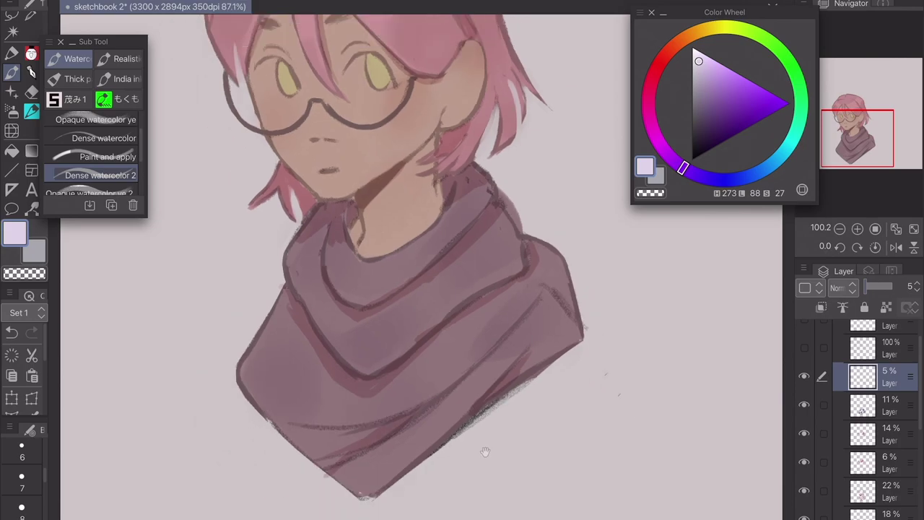
{"action": "scroll", "coordinate": [421, 267], "scroll_direction": "up", "scroll_amount": 3}
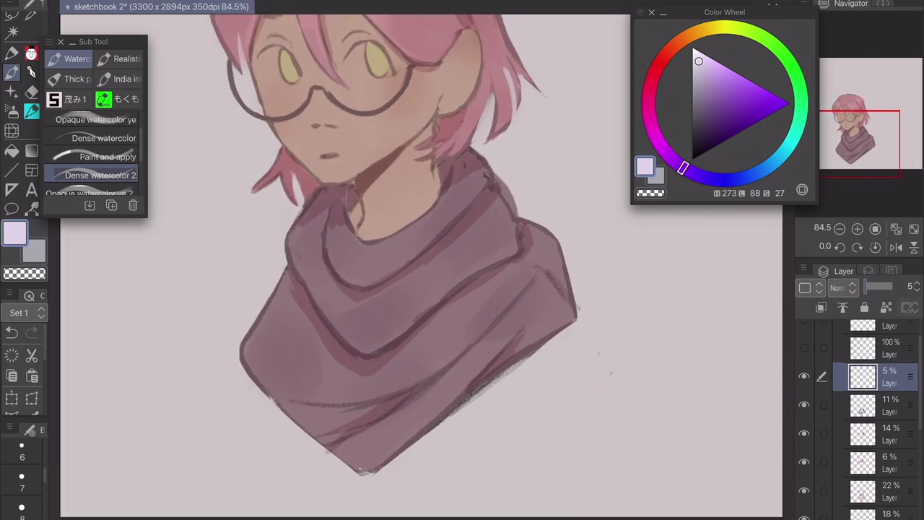
{"action": "scroll", "coordinate": [496, 361], "scroll_direction": "down", "scroll_amount": 3}
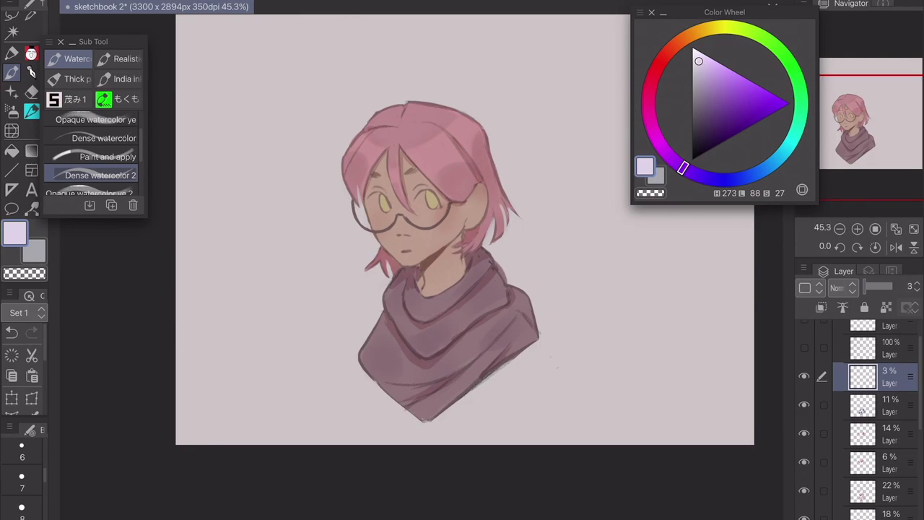
{"action": "left_click_drag", "start_coordinate": [865, 287], "coordinate": [867, 287]}
{"action": "scroll", "coordinate": [525, 328], "scroll_direction": "up", "scroll_amount": 2}
{"action": "left_click", "coordinate": [804, 376]}
{"action": "left_click", "coordinate": [805, 376]}
{"action": "scroll", "coordinate": [422, 260], "scroll_direction": "down", "scroll_amount": 1}
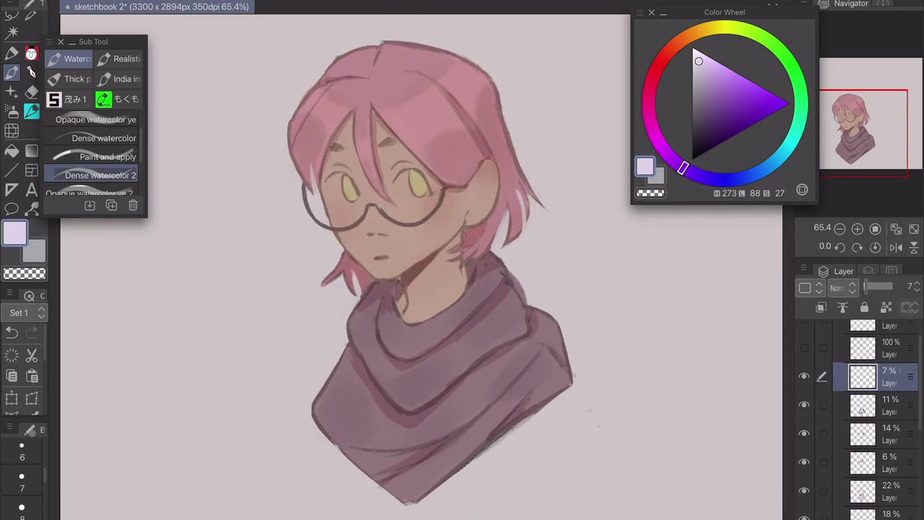
{"action": "scroll", "coordinate": [448, 318], "scroll_direction": "up", "scroll_amount": 2}
{"action": "scroll", "coordinate": [423, 274], "scroll_direction": "down", "scroll_amount": 2}
{"action": "scroll", "coordinate": [422, 275], "scroll_direction": "up", "scroll_amount": 1}
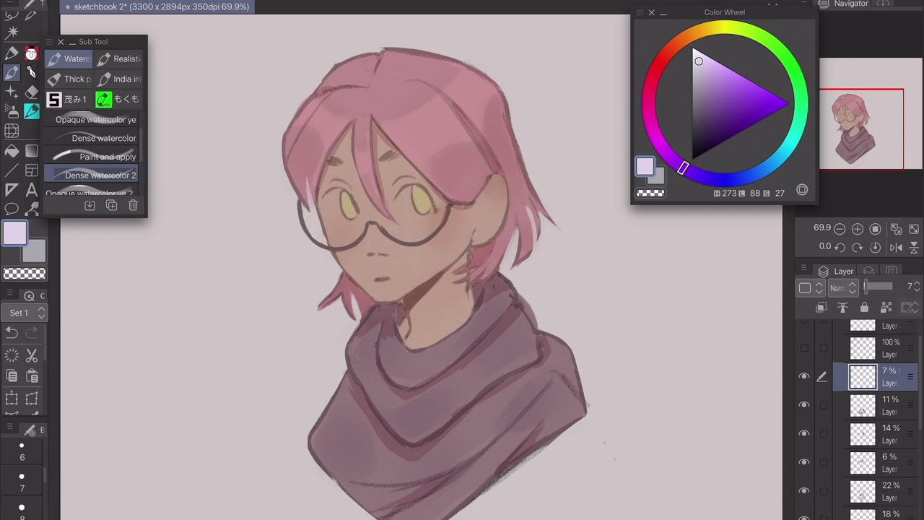
Add a new Multiply layer and set the colour to muted red (H 352, L 55, S 37)
{"action": "scroll", "coordinate": [403, 153], "scroll_direction": "up", "scroll_amount": 5}
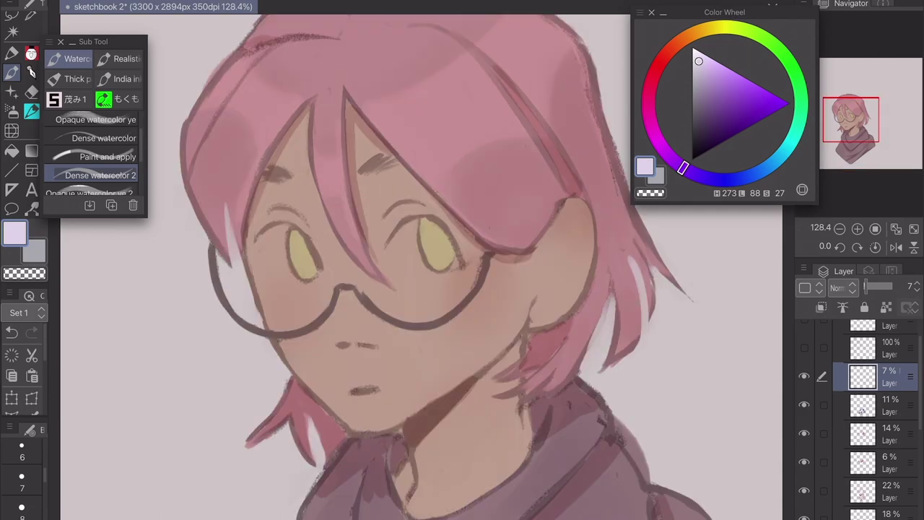
{"action": "key", "text": "ctrl+shift+n"}
{"action": "left_click", "coordinate": [843, 288]}
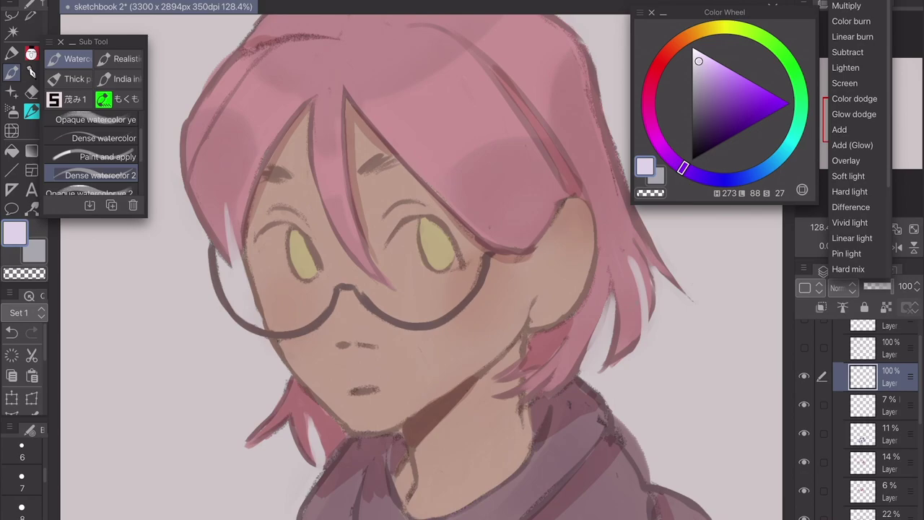
{"action": "left_click", "coordinate": [847, 6]}
{"action": "left_click", "coordinate": [664, 55]}
{"action": "left_click", "coordinate": [654, 74]}
{"action": "left_click_drag", "start_coordinate": [715, 97], "coordinate": [724, 98]}
Paint shadows beneath the upper eyelids of both eyes and lower the layer opacity to 22%
{"action": "scroll", "coordinate": [473, 230], "scroll_direction": "up", "scroll_amount": 2}
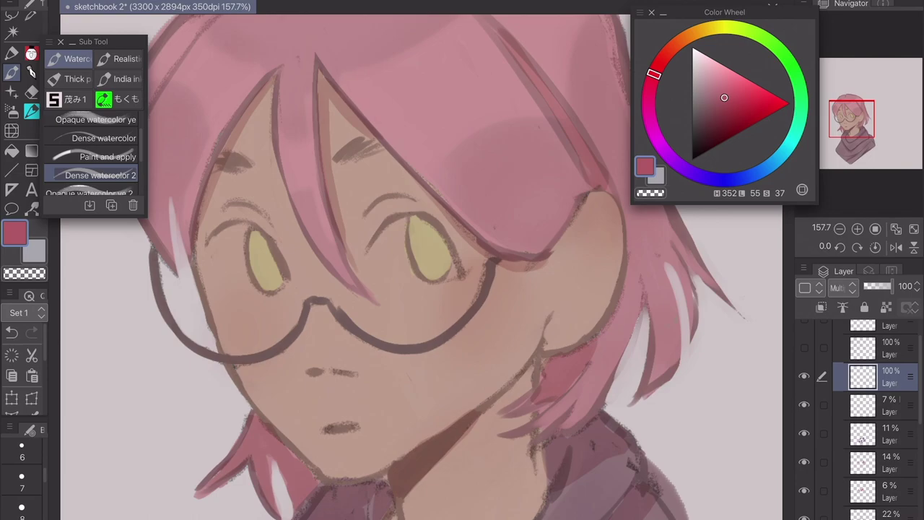
{"action": "scroll", "coordinate": [495, 282], "scroll_direction": "up", "scroll_amount": 3}
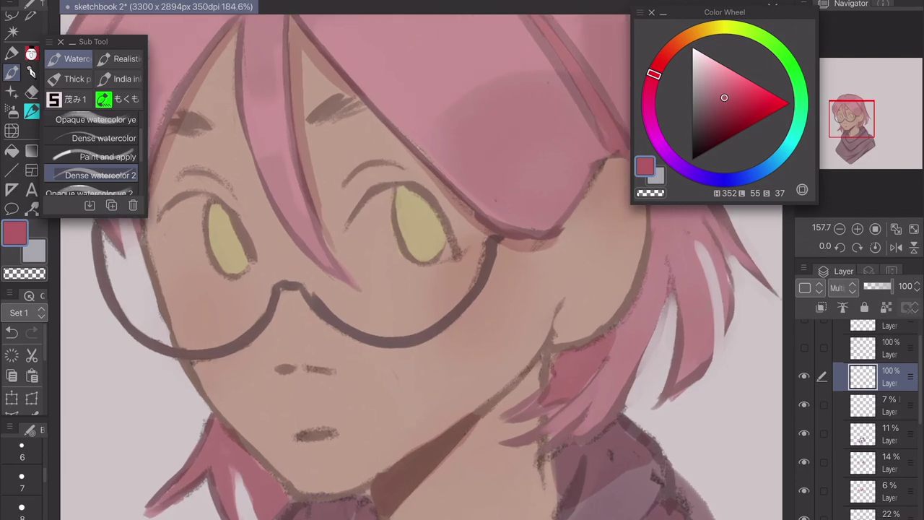
{"action": "mouse_move", "coordinate": [325, 225]}
{"action": "left_mouse_down"}
{"action": "mouse_move", "coordinate": [403, 215]}
{"action": "mouse_move", "coordinate": [427, 237]}
{"action": "left_mouse_up"}
{"action": "mouse_move", "coordinate": [349, 197]}
{"action": "left_mouse_down"}
{"action": "mouse_move", "coordinate": [326, 220]}
{"action": "mouse_move", "coordinate": [409, 199]}
{"action": "mouse_move", "coordinate": [426, 226]}
{"action": "mouse_move", "coordinate": [369, 203]}
{"action": "left_mouse_up"}
{"action": "scroll", "coordinate": [346, 260], "scroll_direction": "down", "scroll_amount": 1}
{"action": "mouse_move", "coordinate": [144, 233]}
{"action": "left_mouse_down"}
{"action": "mouse_move", "coordinate": [228, 249]}
{"action": "mouse_move", "coordinate": [246, 273]}
{"action": "left_mouse_up"}
{"action": "left_click_drag", "start_coordinate": [220, 230], "coordinate": [191, 231]}
{"action": "left_click_drag", "start_coordinate": [896, 286], "coordinate": [866, 286]}
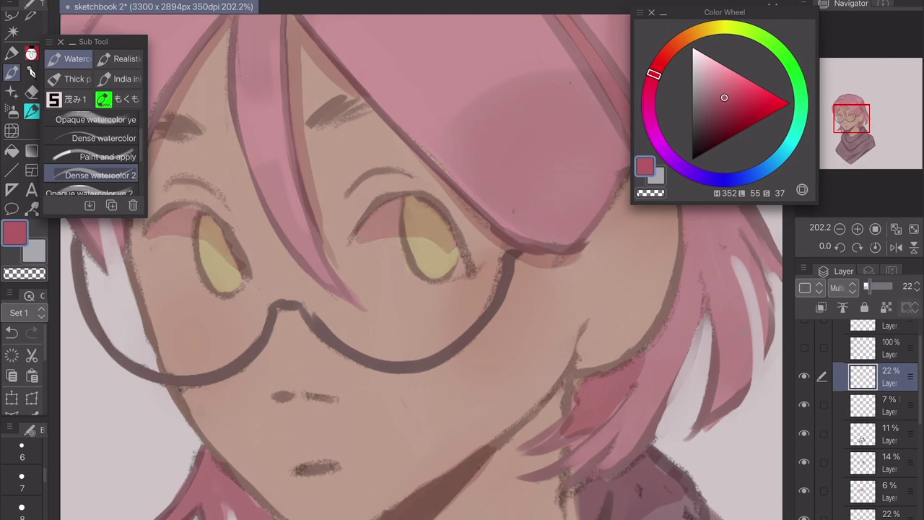
{"action": "scroll", "coordinate": [422, 267], "scroll_direction": "down", "scroll_amount": 6}
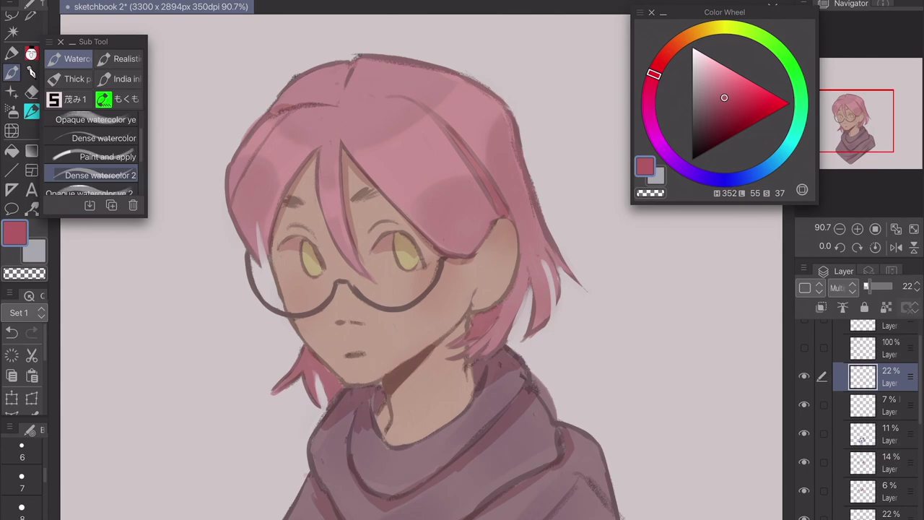
Refine the eyelid shadows with the Rough eraser and lower their layer opacity to 16%
{"action": "key", "text": "e"}
{"action": "scroll", "coordinate": [405, 246], "scroll_direction": "up", "scroll_amount": 2}
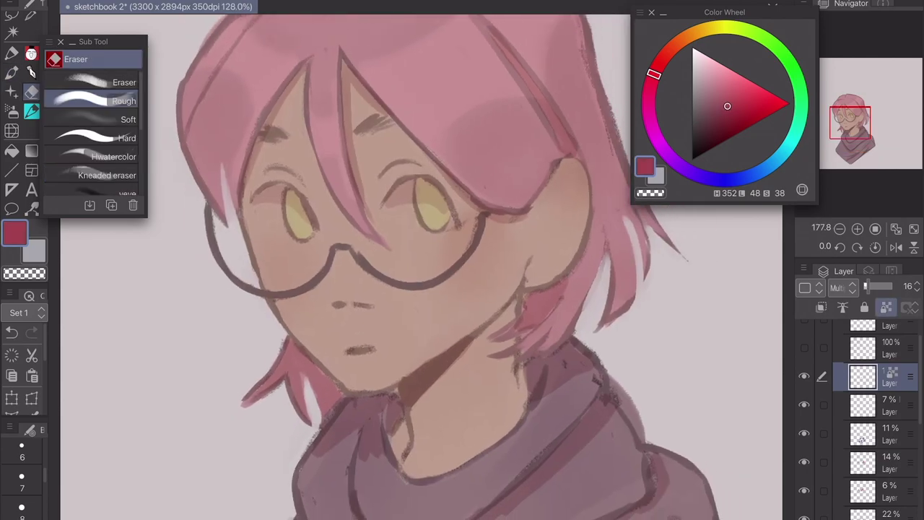
{"action": "scroll", "coordinate": [22, 477], "scroll_direction": "down", "scroll_amount": 5}
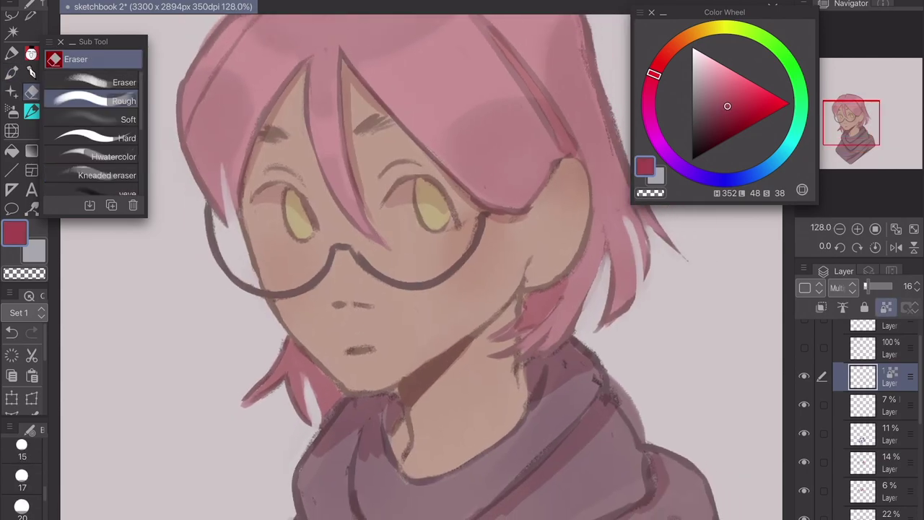
{"action": "left_click", "coordinate": [22, 517]}
{"action": "mouse_move", "coordinate": [421, 304]}
{"action": "left_mouse_down"}
{"action": "mouse_move", "coordinate": [422, 259]}
{"action": "mouse_move", "coordinate": [396, 222]}
{"action": "mouse_move", "coordinate": [449, 233]}
{"action": "left_mouse_up"}
{"action": "scroll", "coordinate": [289, 224], "scroll_direction": "down", "scroll_amount": 3}
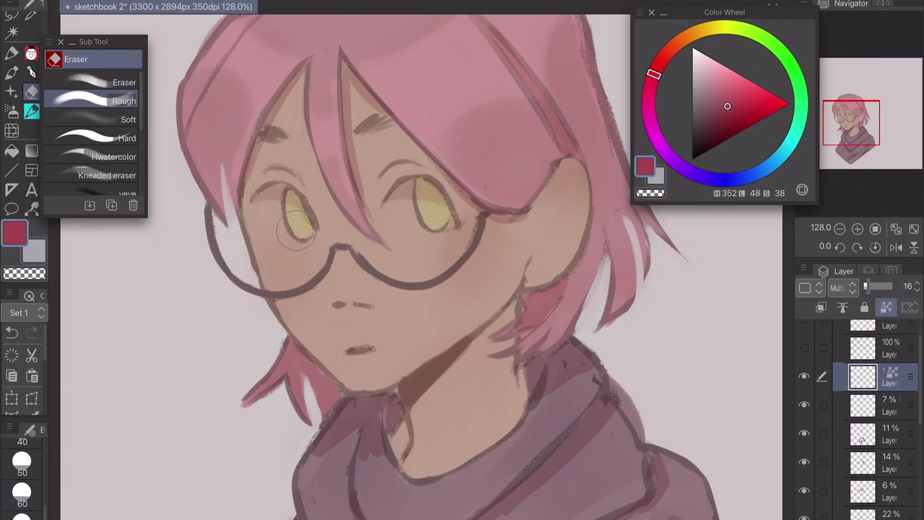
{"action": "scroll", "coordinate": [295, 498], "scroll_direction": "up", "scroll_amount": 1}
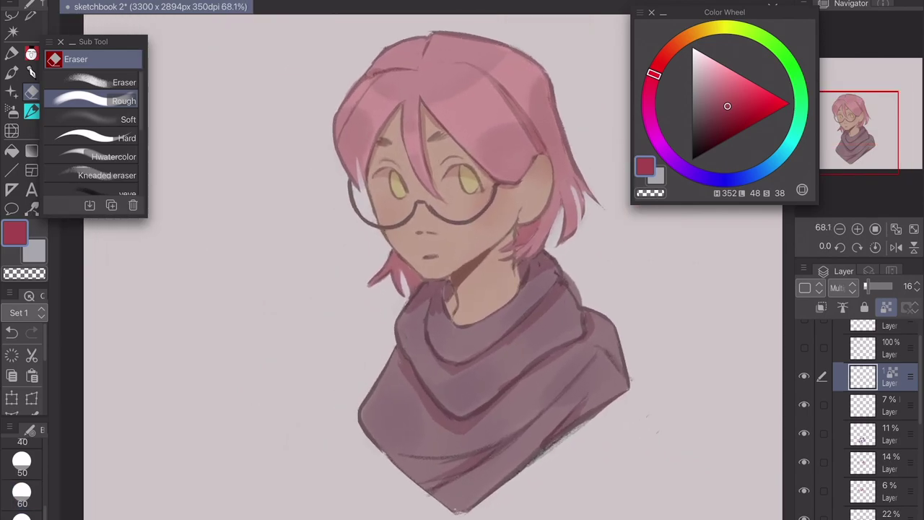
Add a new Normal layer and set the colour to bright red (H 6, L 57, S 82)
{"action": "scroll", "coordinate": [437, 167], "scroll_direction": "up", "scroll_amount": 8}
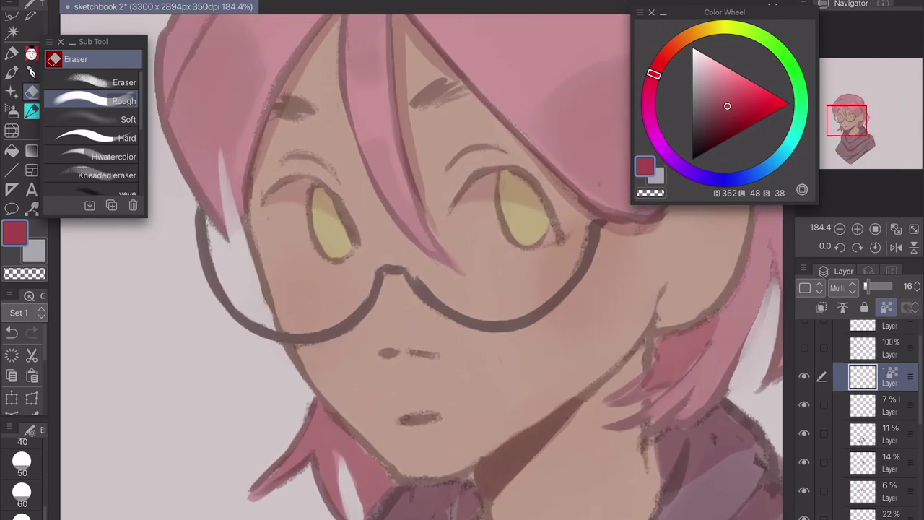
{"action": "key", "text": "ctrl+shift+n"}
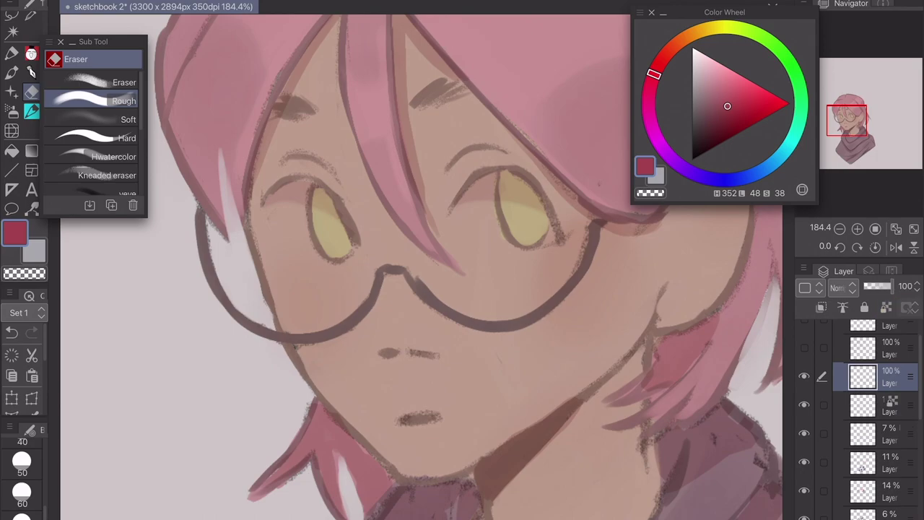
{"action": "left_click", "coordinate": [755, 103]}
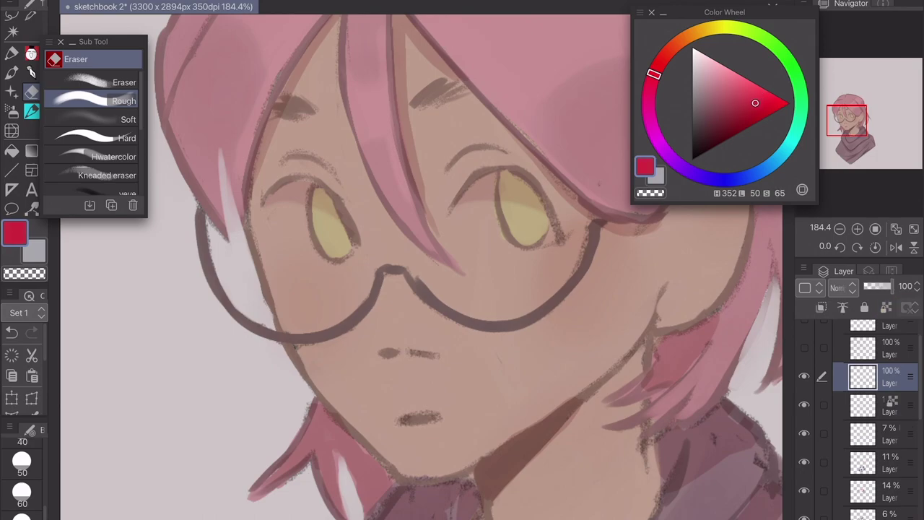
{"action": "left_click_drag", "start_coordinate": [653, 74], "coordinate": [662, 58]}
{"action": "left_click_drag", "start_coordinate": [755, 103], "coordinate": [762, 96]}
{"action": "scroll", "coordinate": [421, 267], "scroll_direction": "up", "scroll_amount": 1}
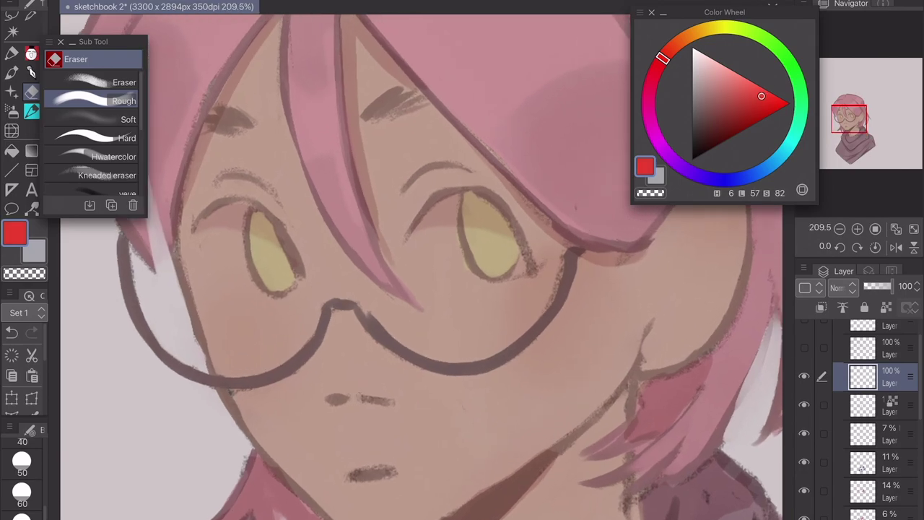
Add a thin red glow along the edges of the eyelid shadows with the Soft airbrush at size 7
{"action": "left_click", "coordinate": [12, 112]}
{"action": "scroll", "coordinate": [422, 268], "scroll_direction": "up", "scroll_amount": 2}
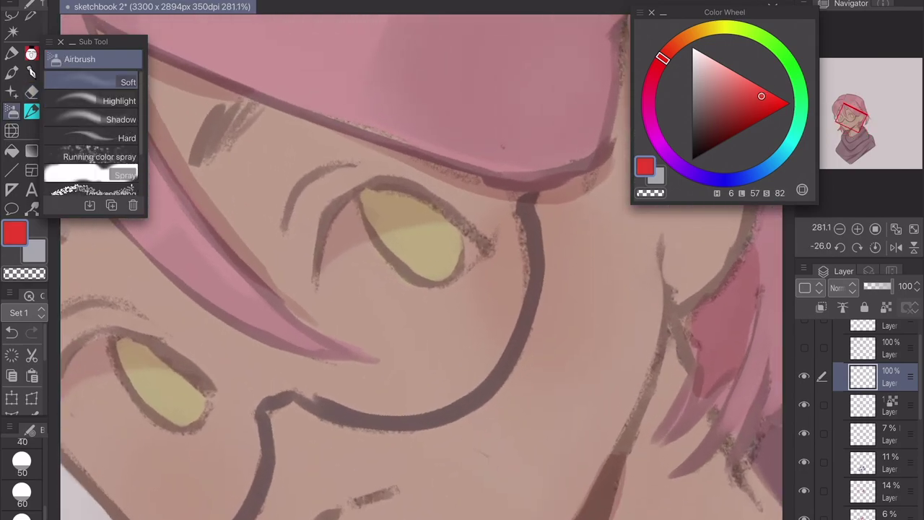
{"action": "scroll", "coordinate": [21, 481], "scroll_direction": "up", "scroll_amount": 5}
{"action": "left_click", "coordinate": [22, 497]}
{"action": "scroll", "coordinate": [21, 480], "scroll_direction": "up", "scroll_amount": 1}
{"action": "key", "text": "bracketleft"}
{"action": "key", "text": "bracketleft"}
{"action": "key", "text": "bracketleft"}
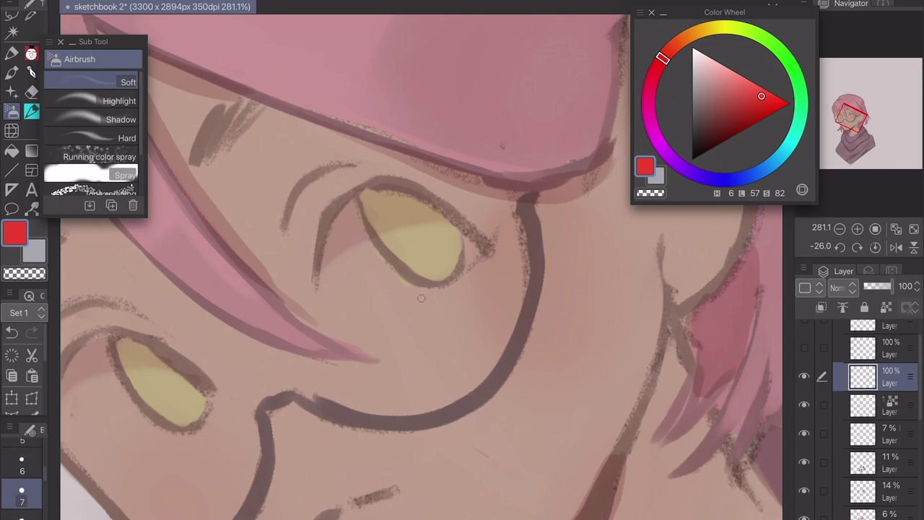
{"action": "left_click_drag", "start_coordinate": [321, 268], "coordinate": [451, 221]}
{"action": "scroll", "coordinate": [421, 267], "scroll_direction": "down", "scroll_amount": 1}
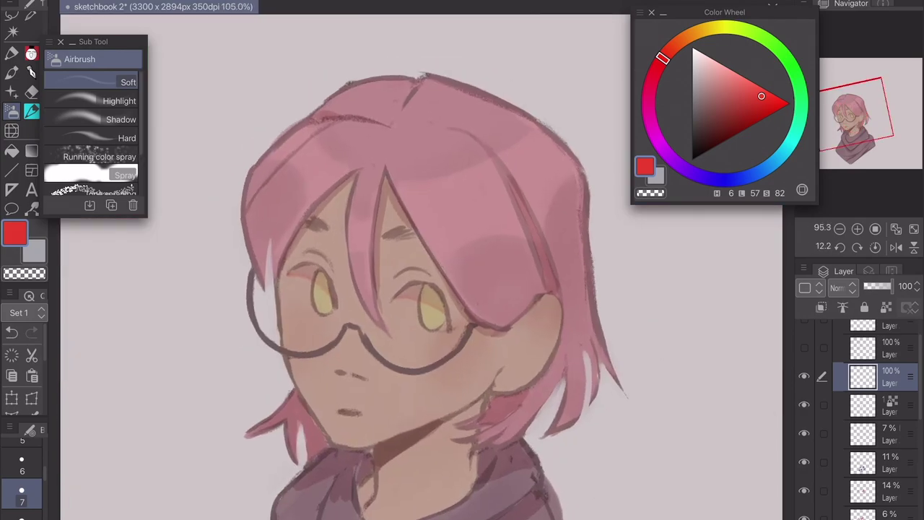
Lower the red eyelid glow layer's opacity to 35% and check the whole portrait
{"action": "left_click_drag", "start_coordinate": [891, 286], "coordinate": [873, 287]}
{"action": "scroll", "coordinate": [422, 267], "scroll_direction": "down", "scroll_amount": 4}
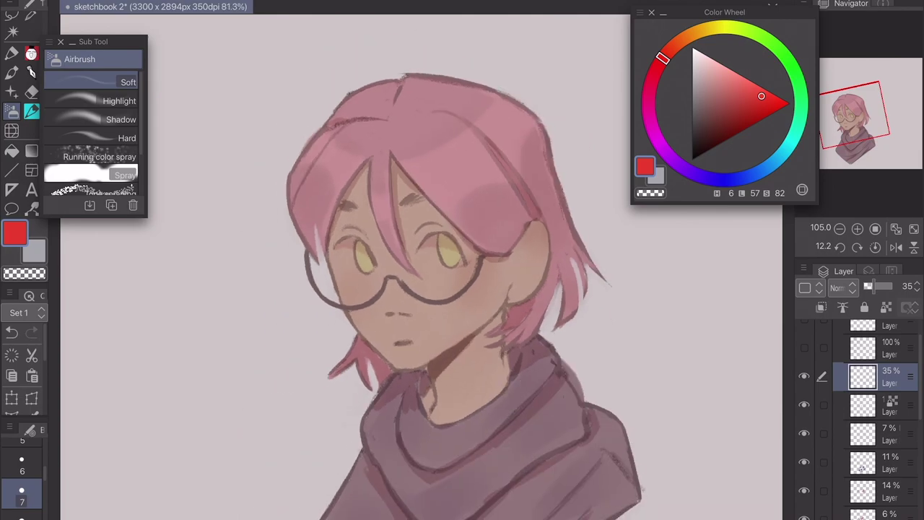
{"action": "scroll", "coordinate": [421, 267], "scroll_direction": "up", "scroll_amount": 1}
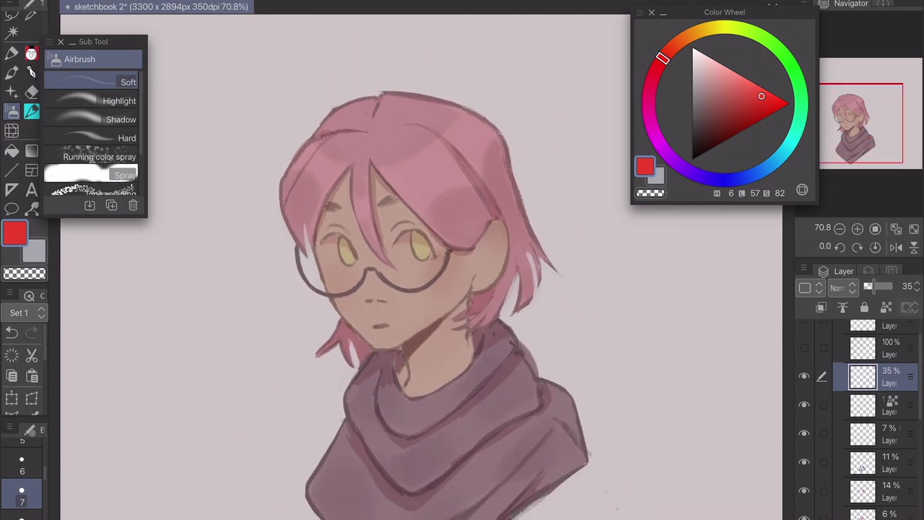
{"action": "scroll", "coordinate": [371, 395], "scroll_direction": "up", "scroll_amount": 2}
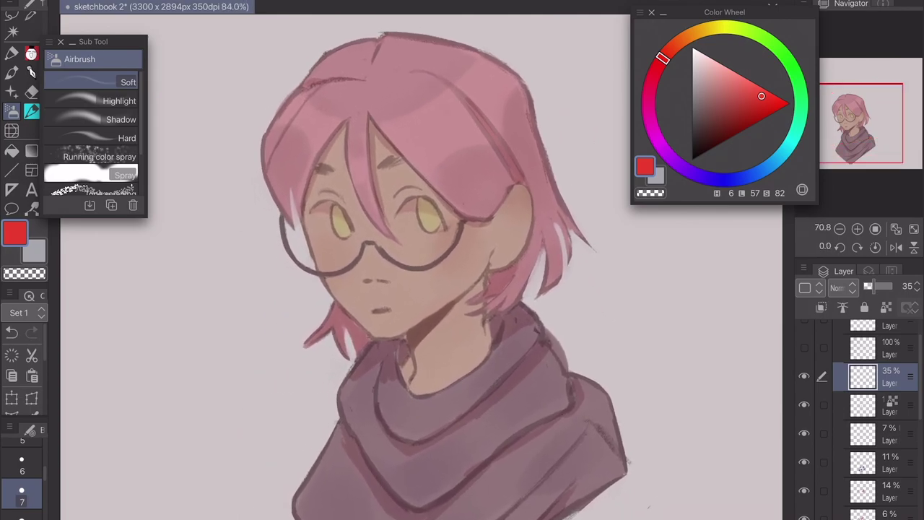
{"action": "scroll", "coordinate": [422, 267], "scroll_direction": "up", "scroll_amount": 1}
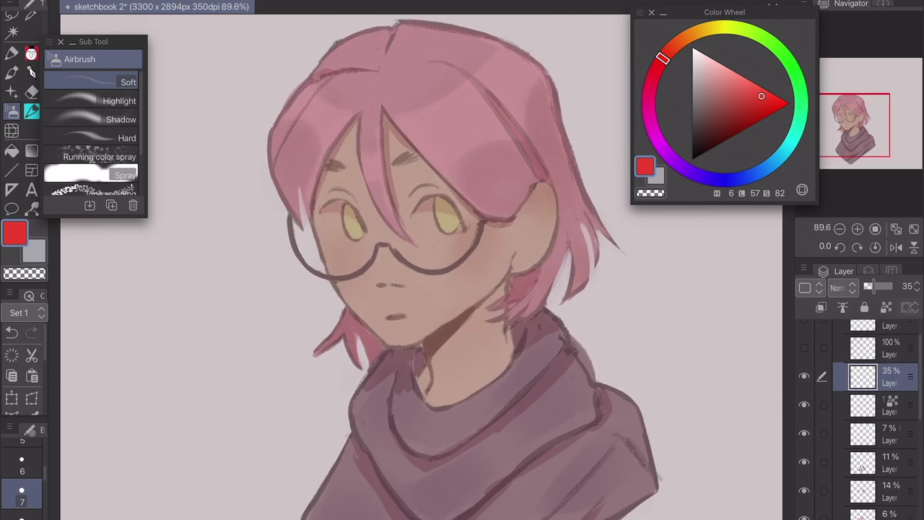
Add a new unclipped Multiply layer, and choose Dense watercolor 2 with an orange-red colour (H 12, L 52, S 56)
{"action": "key", "text": "ctrl+shift+n"}
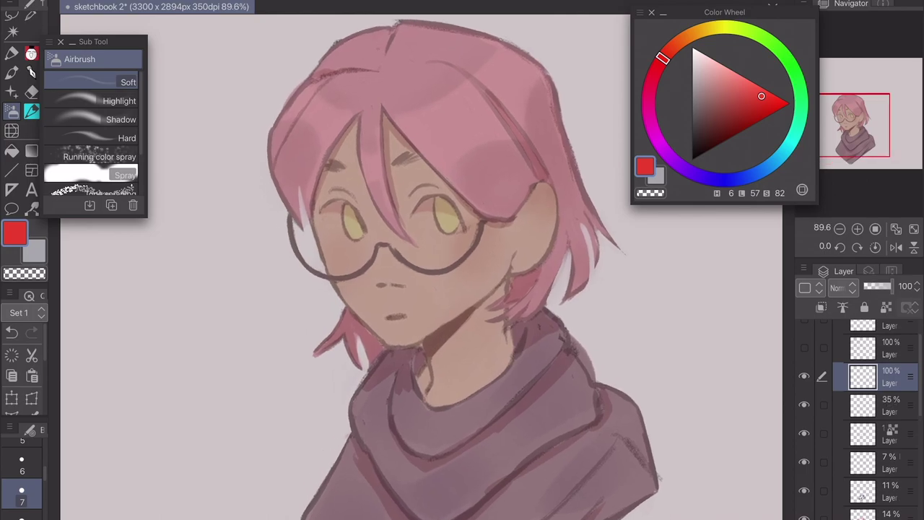
{"action": "key", "text": "ctrl+alt+g"}
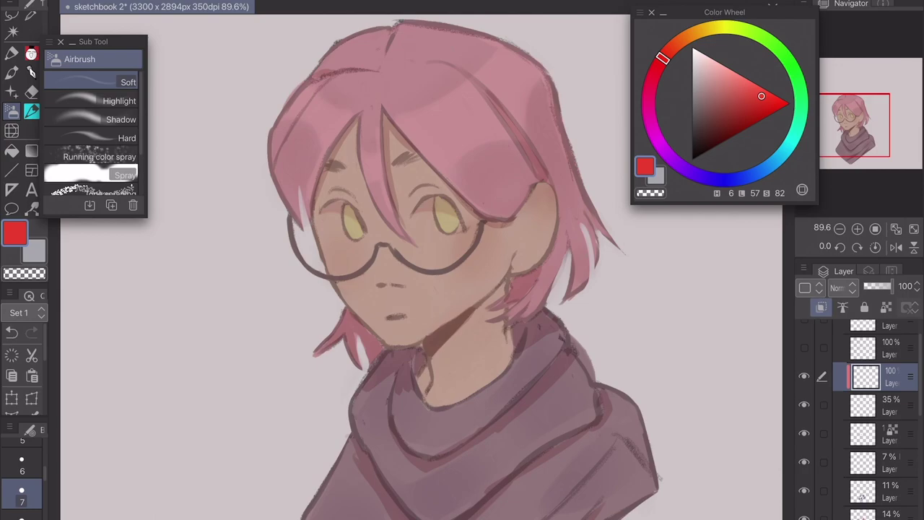
{"action": "scroll", "coordinate": [397, 232], "scroll_direction": "up", "scroll_amount": 15}
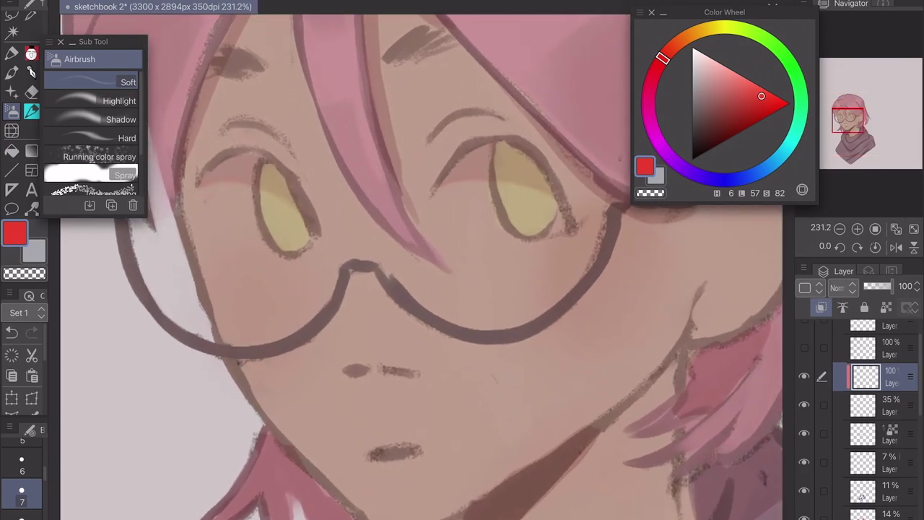
{"action": "left_click_drag", "start_coordinate": [613, 336], "coordinate": [569, 237]}
{"action": "scroll", "coordinate": [378, 418], "scroll_direction": "up", "scroll_amount": 3}
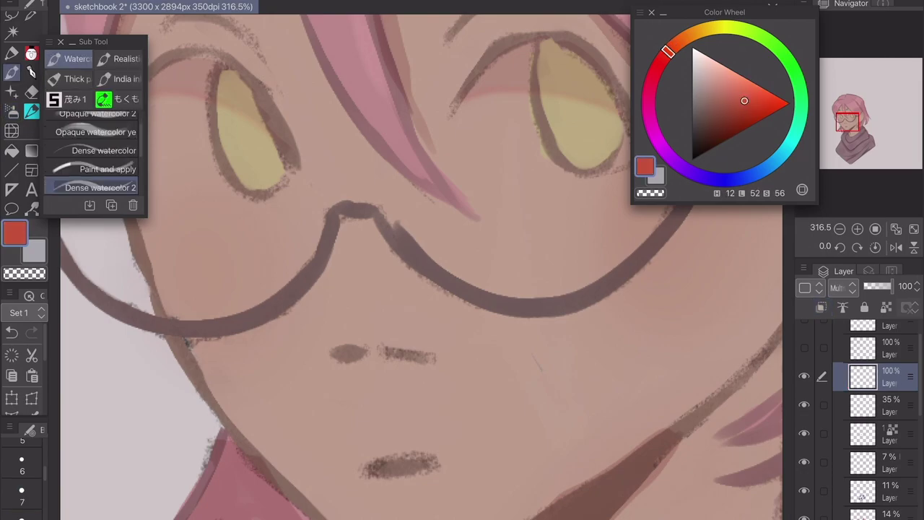
Paint small orange-red dabs on both sides of the nose and lower the Multiply layer's opacity to 30%
{"action": "mouse_move", "coordinate": [319, 332]}
{"action": "left_mouse_down"}
{"action": "mouse_move", "coordinate": [328, 356]}
{"action": "mouse_move", "coordinate": [333, 336]}
{"action": "left_mouse_up"}
{"action": "mouse_move", "coordinate": [455, 341]}
{"action": "left_mouse_down"}
{"action": "mouse_move", "coordinate": [438, 362]}
{"action": "mouse_move", "coordinate": [434, 337]}
{"action": "mouse_move", "coordinate": [445, 333]}
{"action": "left_mouse_up"}
{"action": "scroll", "coordinate": [436, 329], "scroll_direction": "down", "scroll_amount": 6}
{"action": "left_click_drag", "start_coordinate": [892, 287], "coordinate": [868, 286]}
{"action": "scroll", "coordinate": [419, 299], "scroll_direction": "up", "scroll_amount": 3}
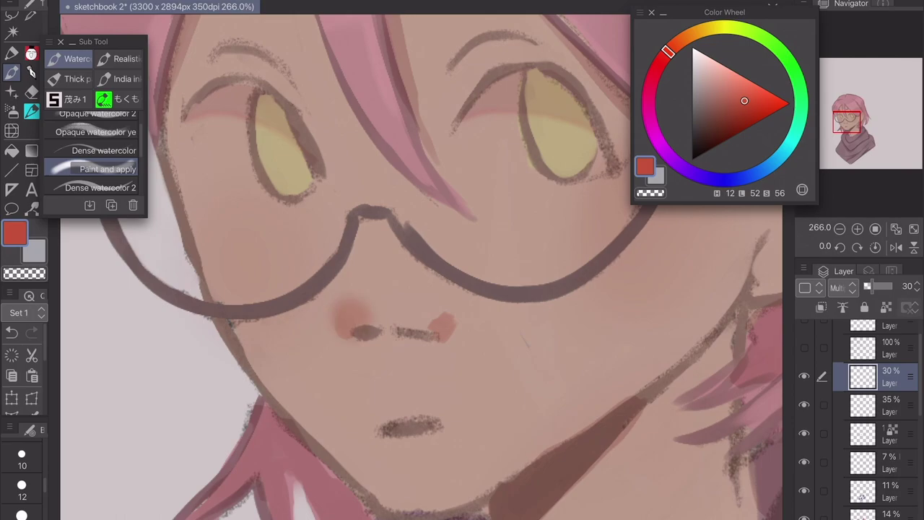
Undo the last blend stroke, and blend the red dabs softly across the nose with a smaller Paint and apply brush
{"action": "key", "text": "ctrl+z"}
{"action": "scroll", "coordinate": [22, 480], "scroll_direction": "up", "scroll_amount": 2}
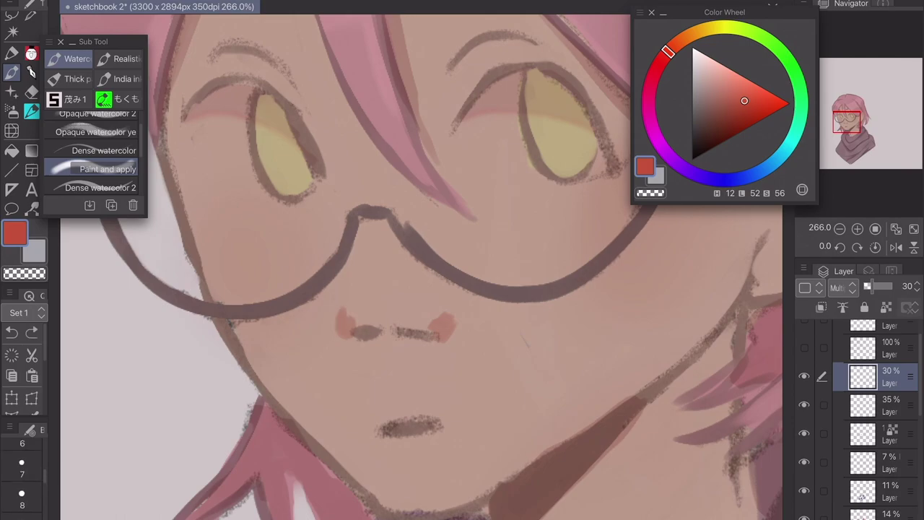
{"action": "left_click", "coordinate": [21, 516]}
{"action": "left_click_drag", "start_coordinate": [352, 312], "coordinate": [355, 329]}
{"action": "left_click_drag", "start_coordinate": [424, 317], "coordinate": [427, 329]}
{"action": "scroll", "coordinate": [404, 310], "scroll_direction": "down", "scroll_amount": 1}
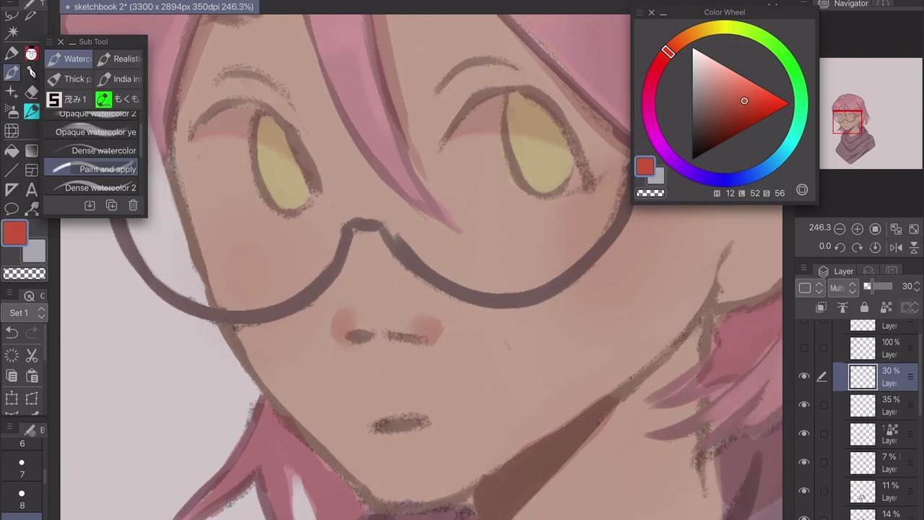
{"action": "left_click_drag", "start_coordinate": [365, 322], "coordinate": [395, 342]}
{"action": "left_click_drag", "start_coordinate": [364, 306], "coordinate": [390, 320]}
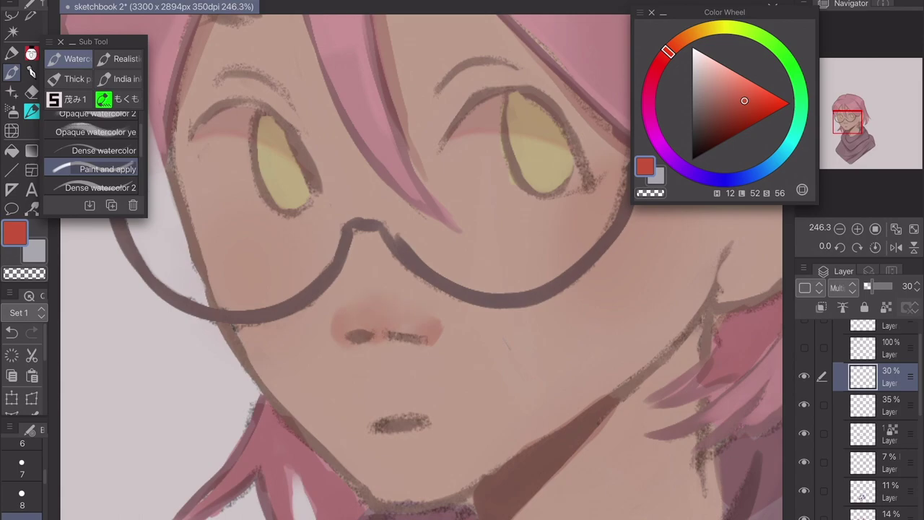
Review the nose blush against the whole face, and set up the Rough eraser at a larger size for cleaning it up
{"action": "scroll", "coordinate": [498, 289], "scroll_direction": "down", "scroll_amount": 5}
{"action": "scroll", "coordinate": [506, 260], "scroll_direction": "up", "scroll_amount": 3}
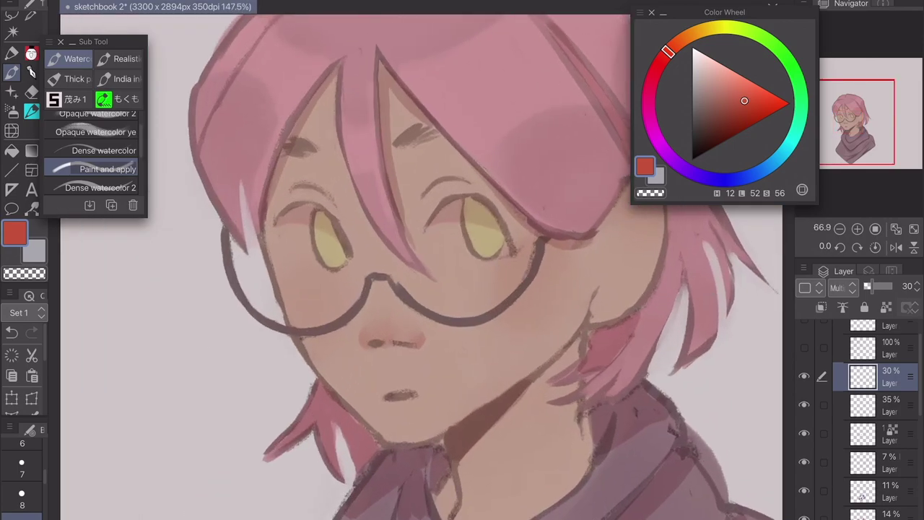
{"action": "scroll", "coordinate": [452, 306], "scroll_direction": "up", "scroll_amount": 3}
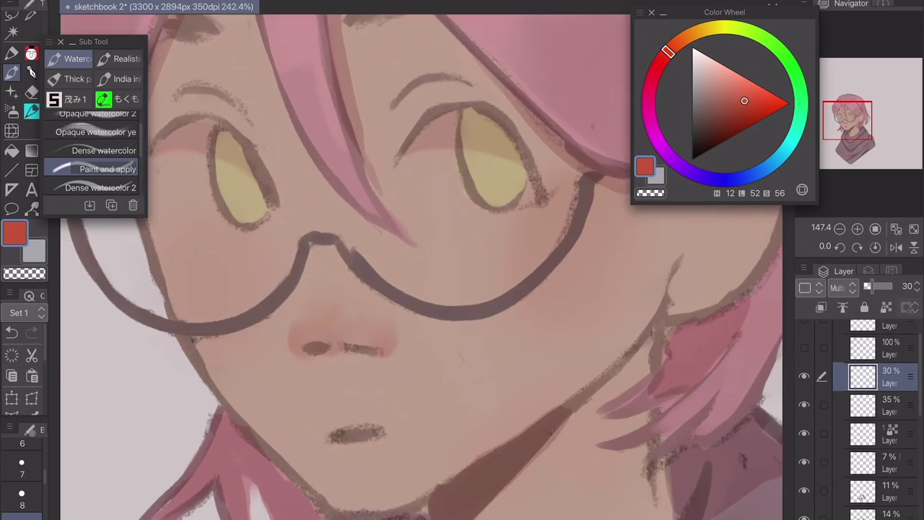
{"action": "key", "text": "e"}
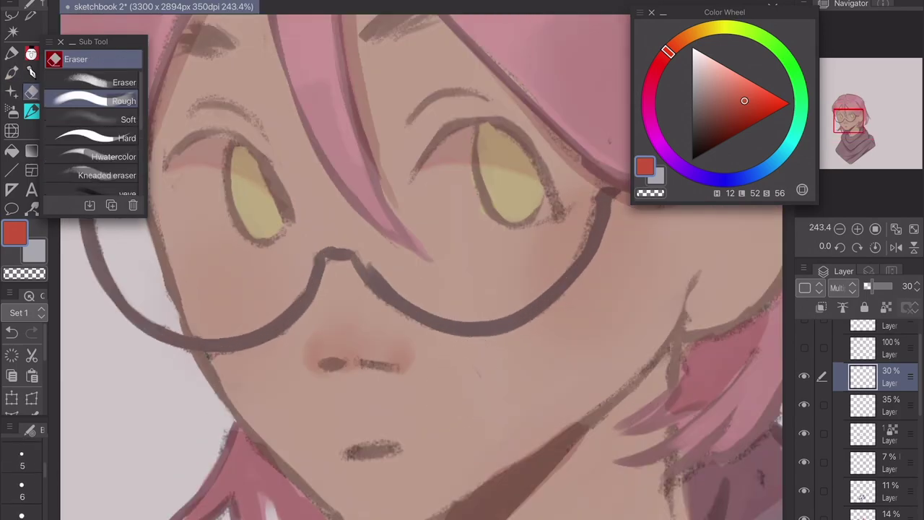
{"action": "key", "text": "bracketright"}
{"action": "key", "text": "bracketright"}
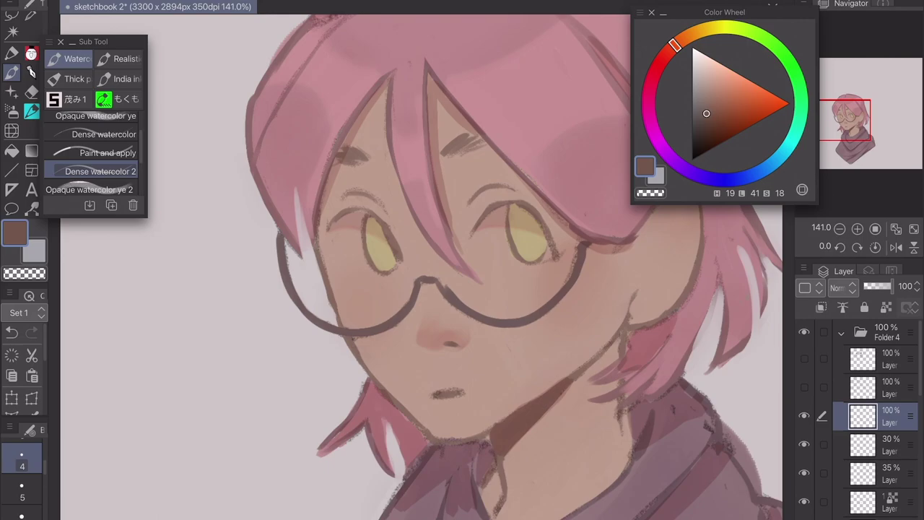
Pick the background colour (H 0, L 81, S 6) and clean up the scarf's outer outline with Dense watercolor 2
{"action": "scroll", "coordinate": [551, 300], "scroll_direction": "up", "scroll_amount": 3}
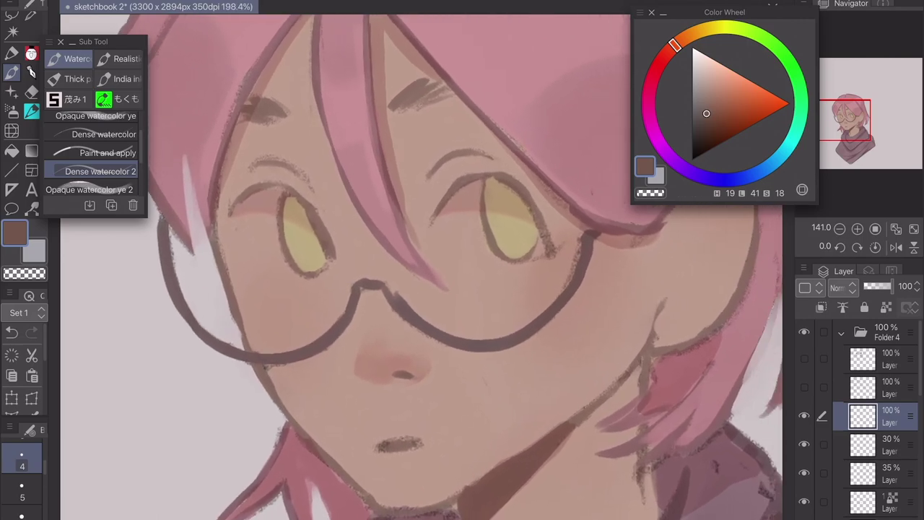
{"action": "scroll", "coordinate": [556, 340], "scroll_direction": "down", "scroll_amount": 5}
{"action": "scroll", "coordinate": [542, 378], "scroll_direction": "down", "scroll_amount": 2}
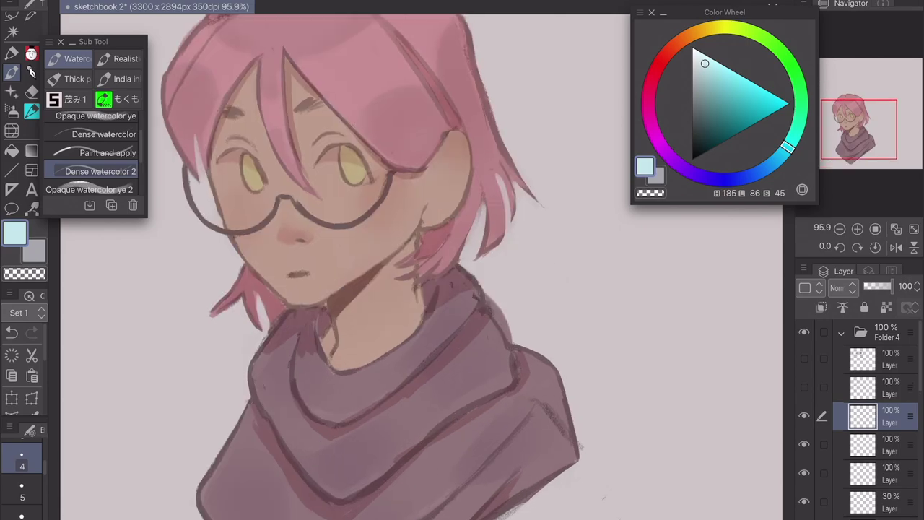
{"action": "left_click", "coordinate": [565, 275]}
{"action": "left_click_drag", "start_coordinate": [489, 295], "coordinate": [494, 312]}
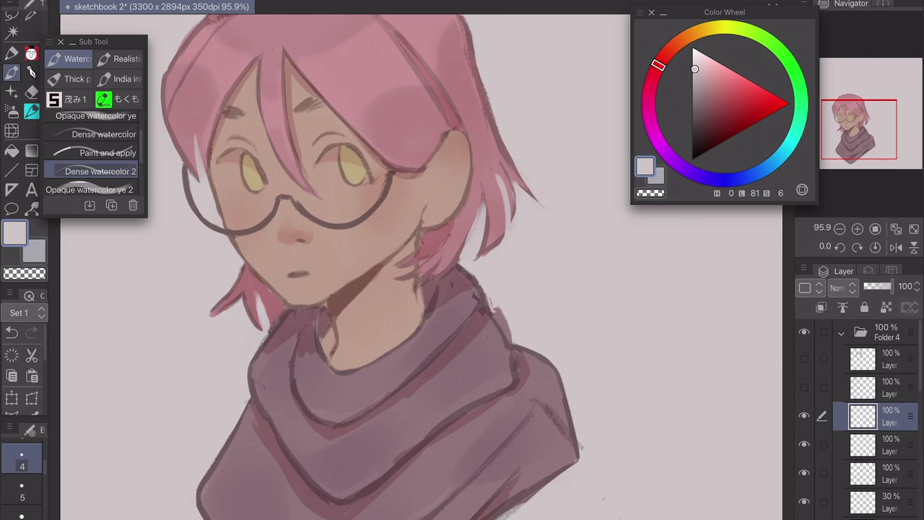
{"action": "scroll", "coordinate": [21, 473], "scroll_direction": "down", "scroll_amount": 3}
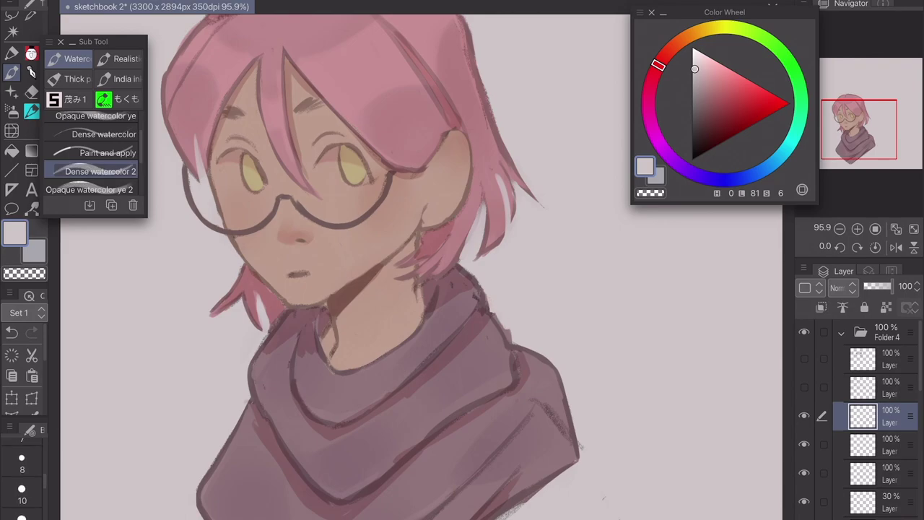
{"action": "scroll", "coordinate": [499, 322], "scroll_direction": "down", "scroll_amount": 3}
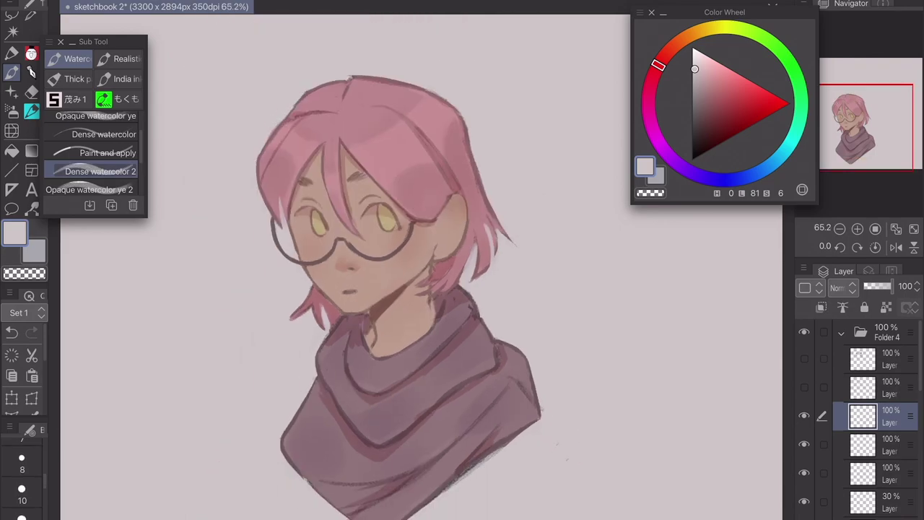